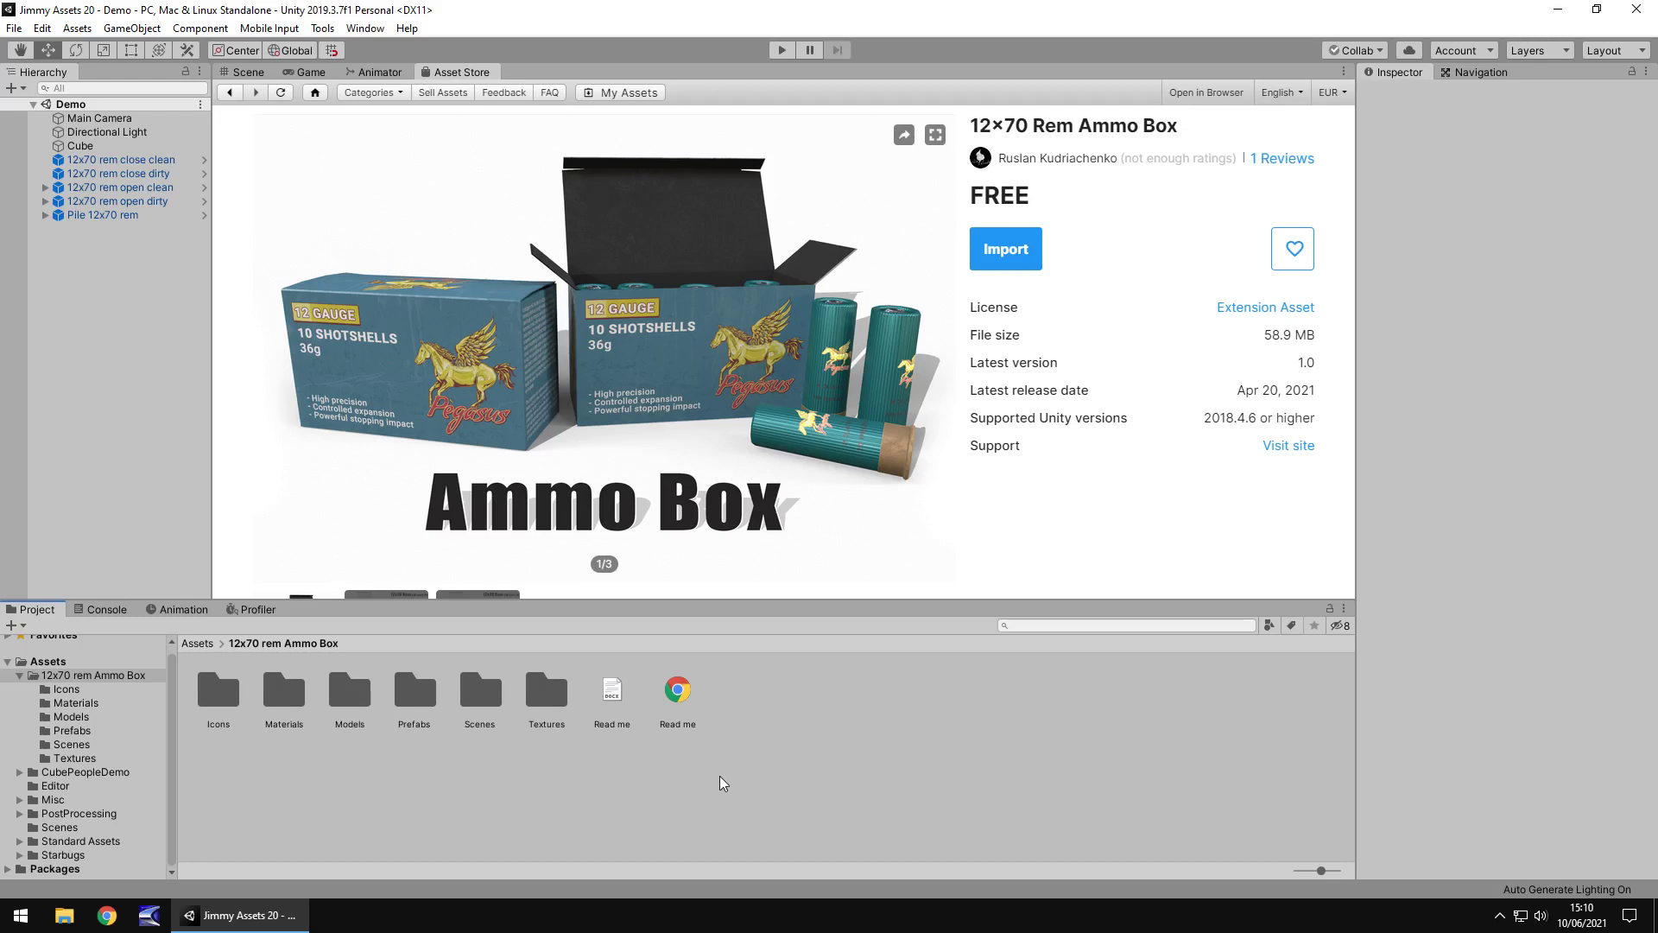
Replace the base Cube's magenta missing material with the dark 12x70 rem clean Metallic material.
{"action": "left_click", "coordinate": [250, 71]}
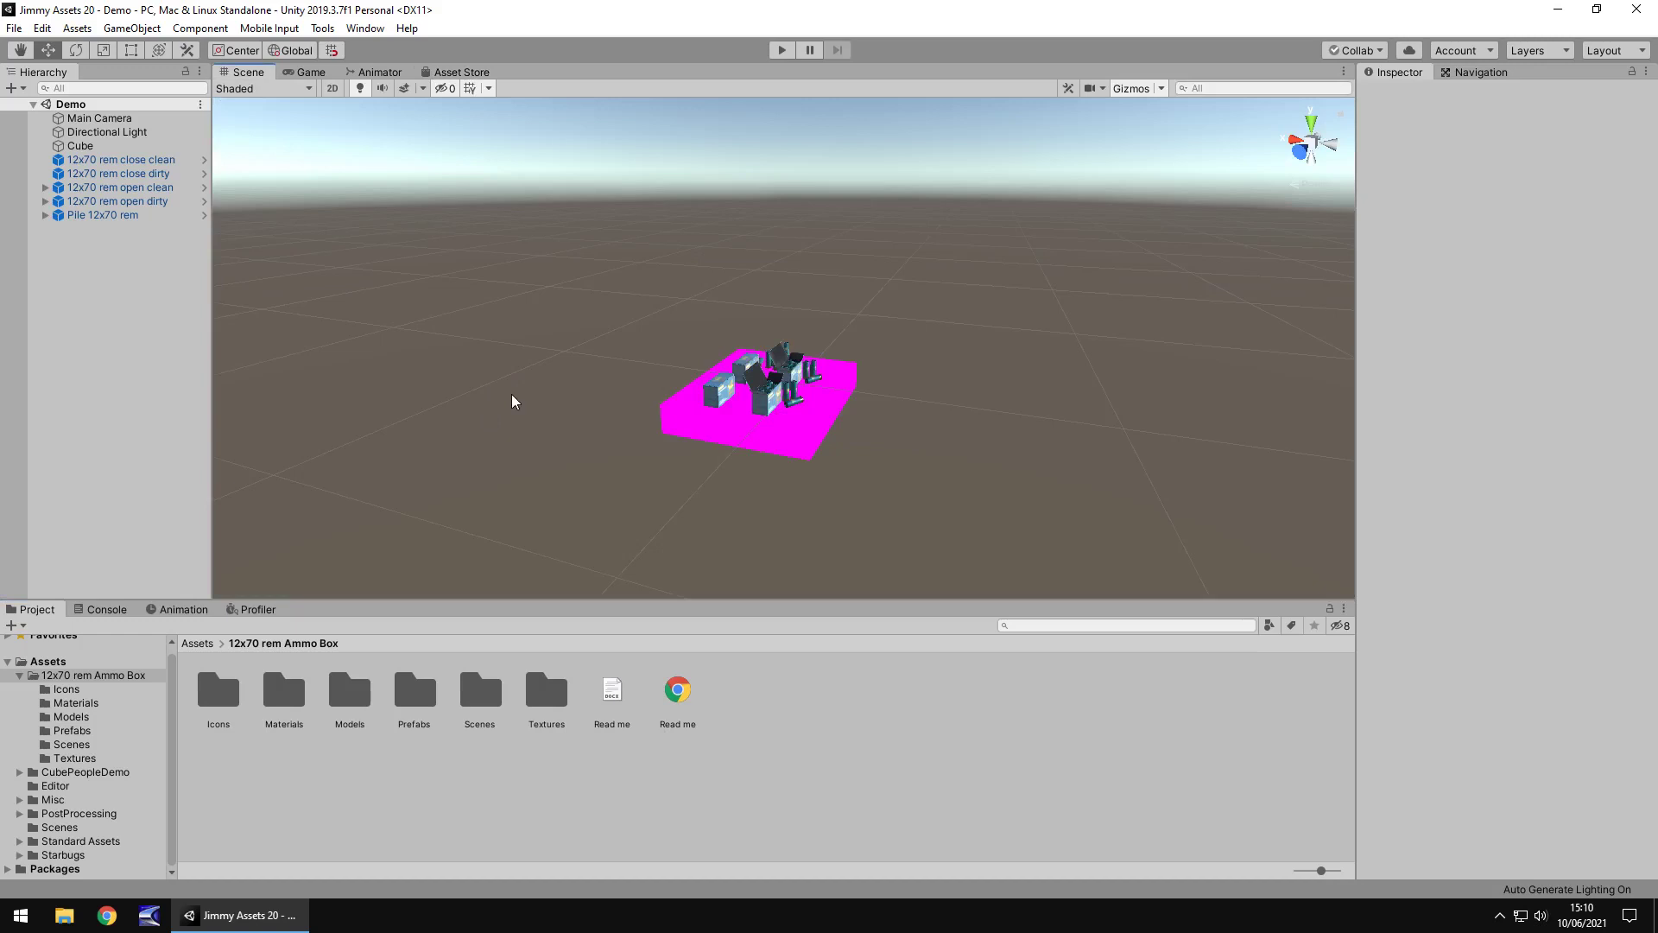
{"action": "left_click", "coordinate": [721, 429]}
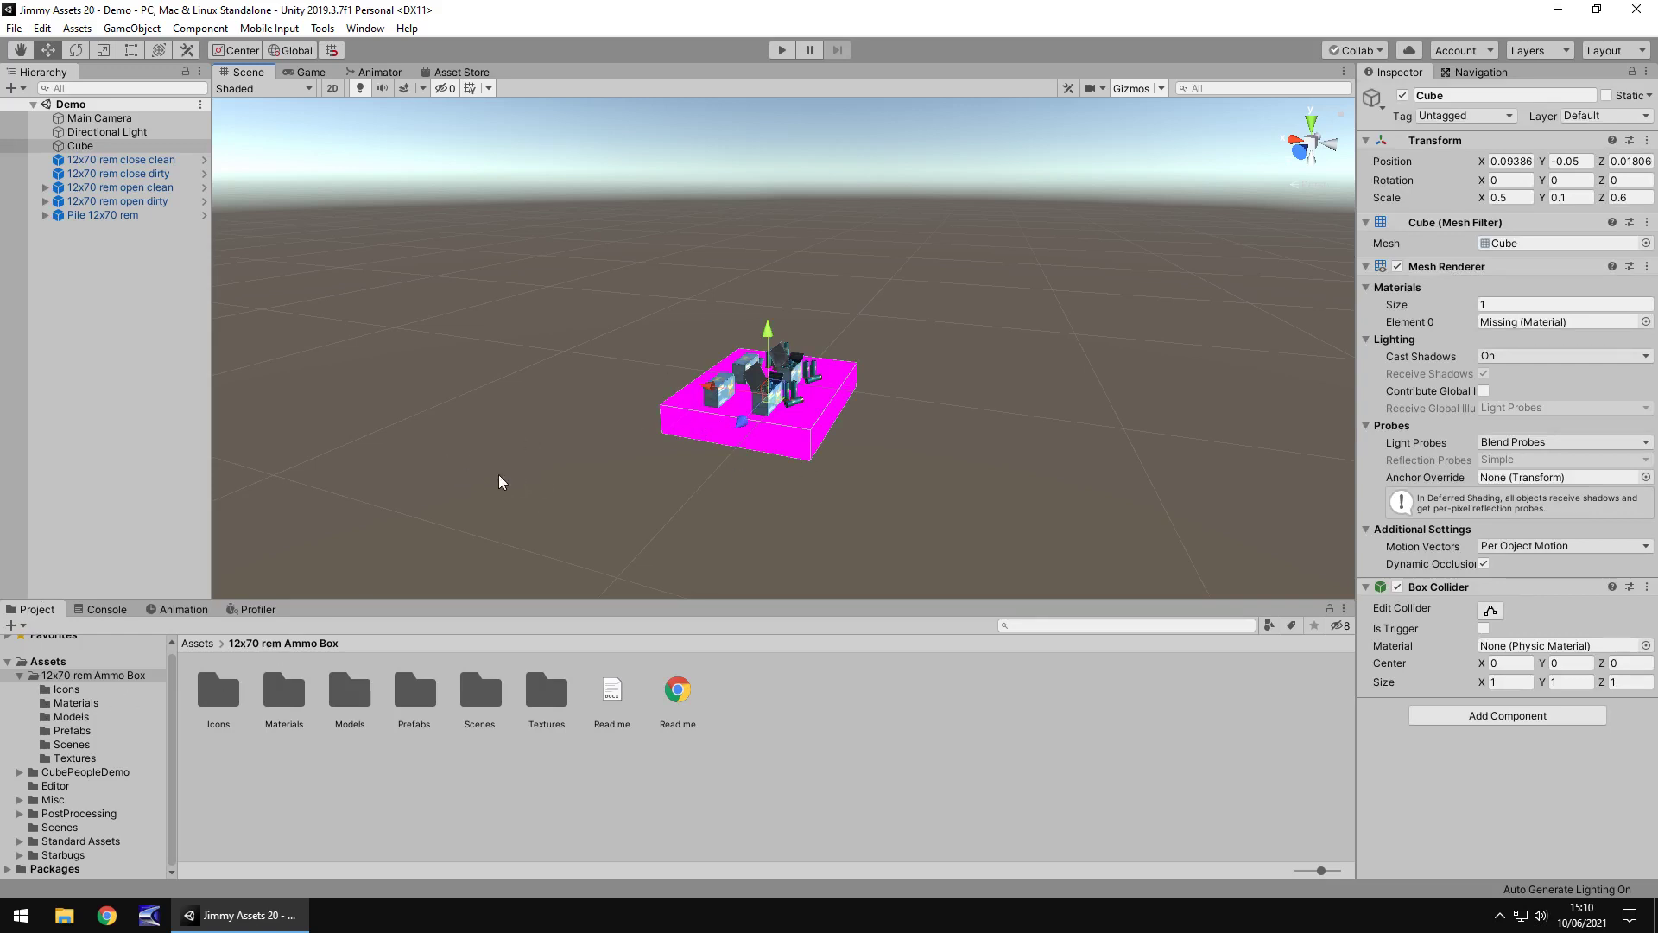
{"action": "left_click", "coordinate": [81, 703]}
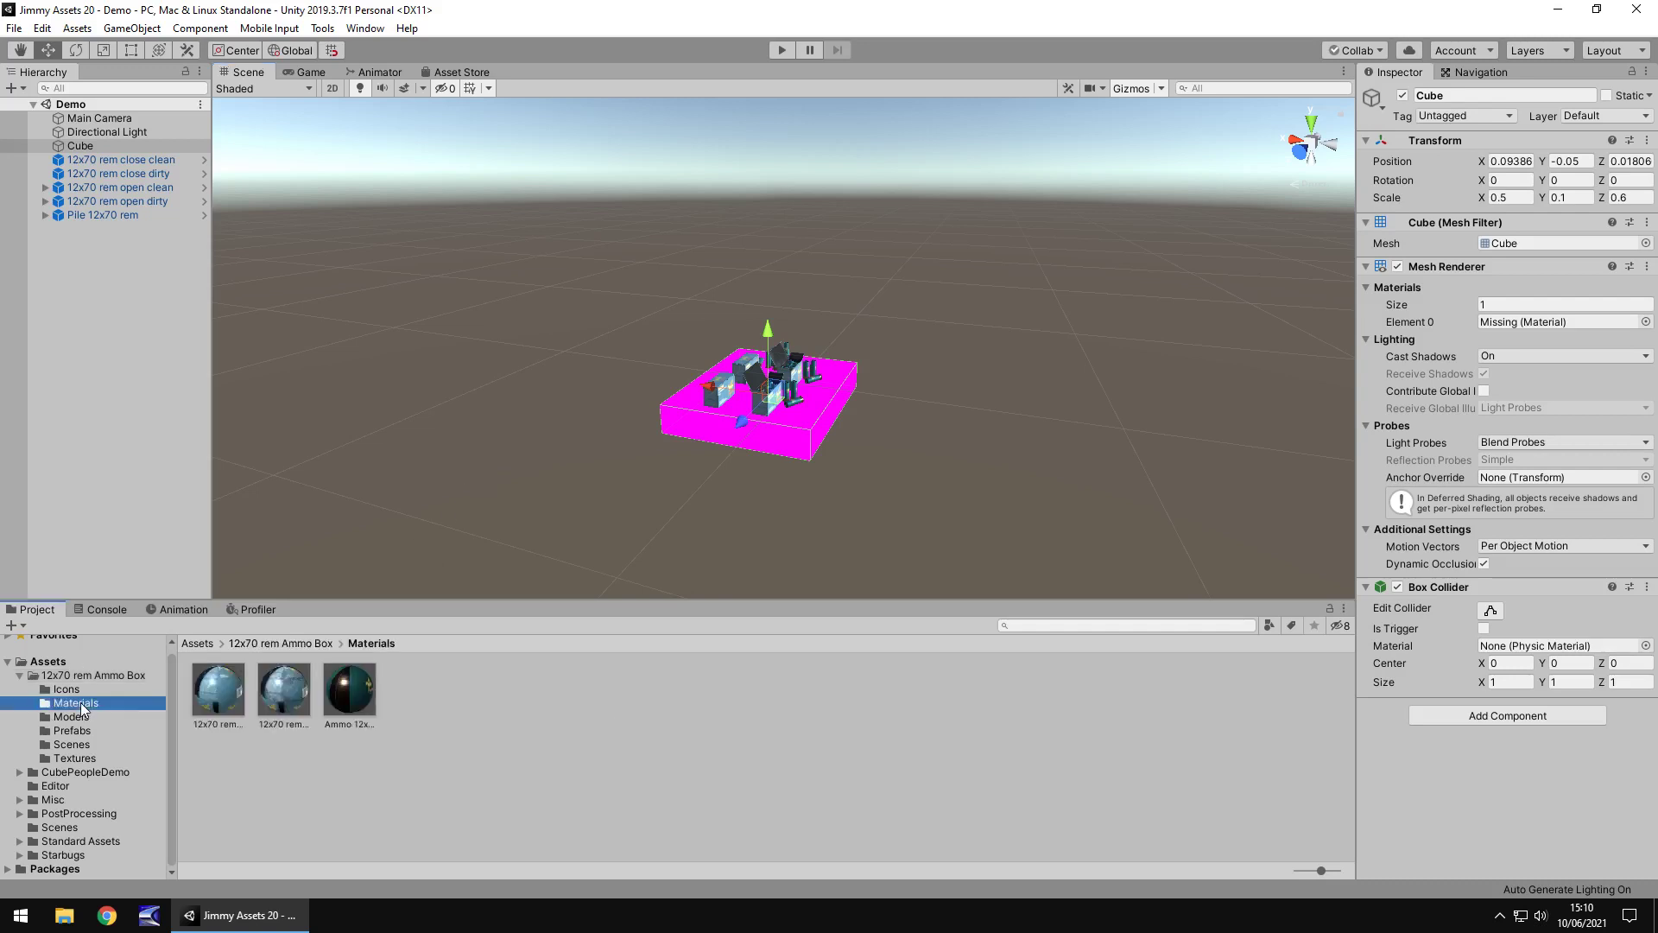
{"action": "left_click", "coordinate": [76, 755]}
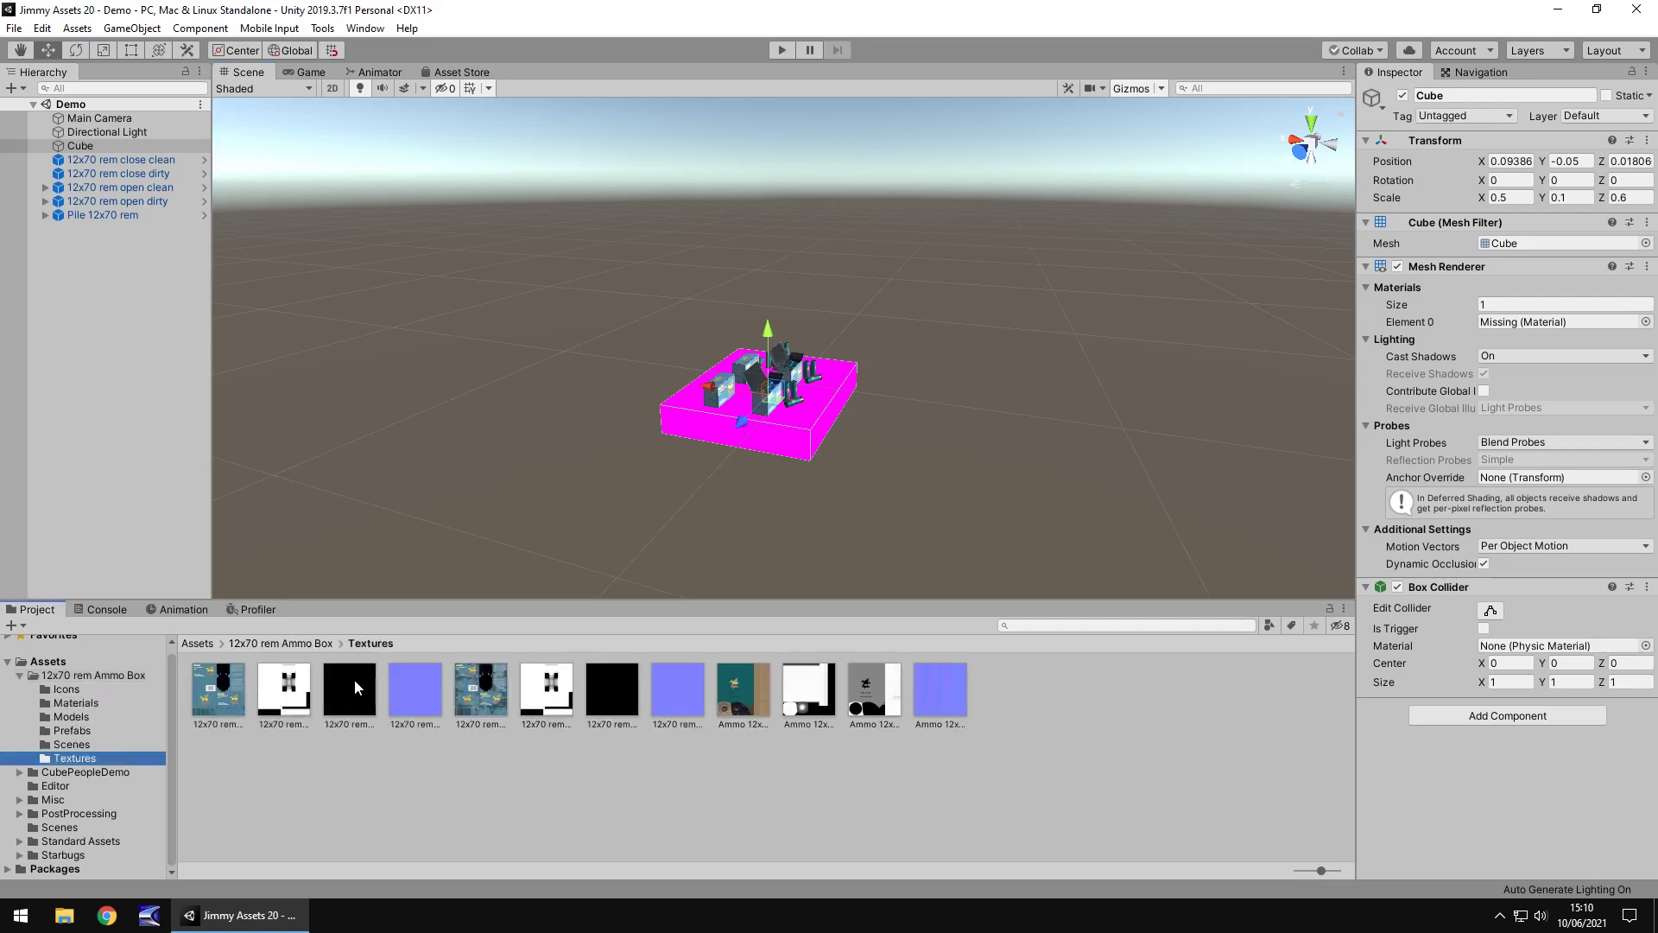
{"action": "left_click_drag", "start_coordinate": [354, 679], "coordinate": [688, 429]}
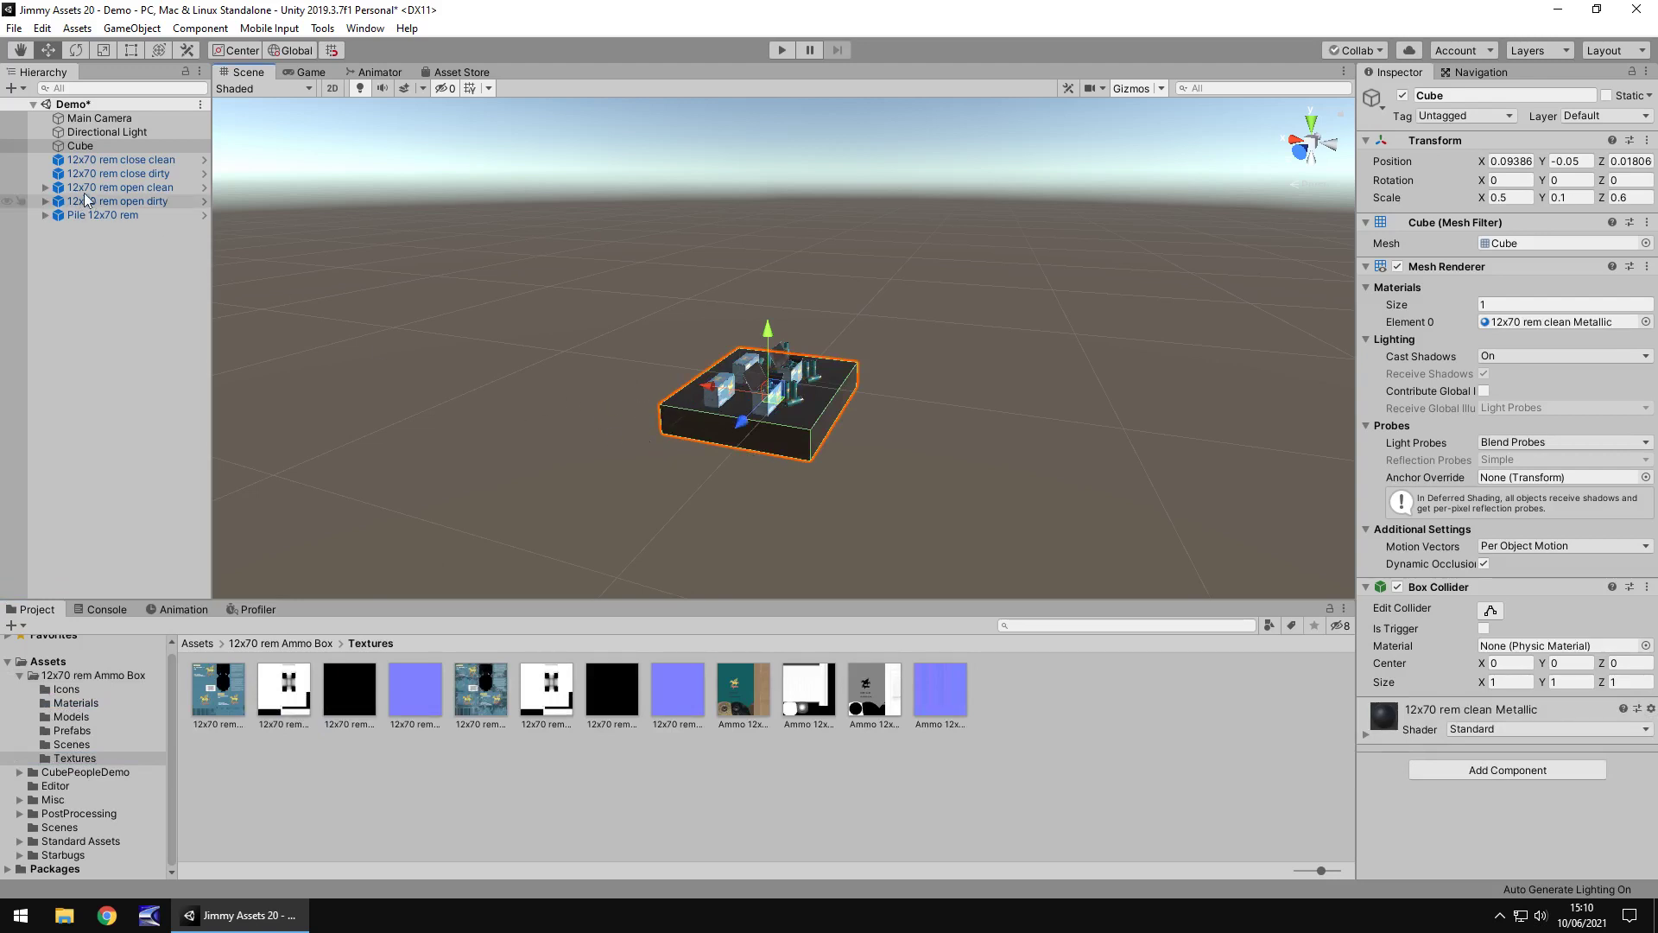
Select the Main Camera and pan the Scene view toward the ammo boxes.
{"action": "left_click", "coordinate": [99, 117]}
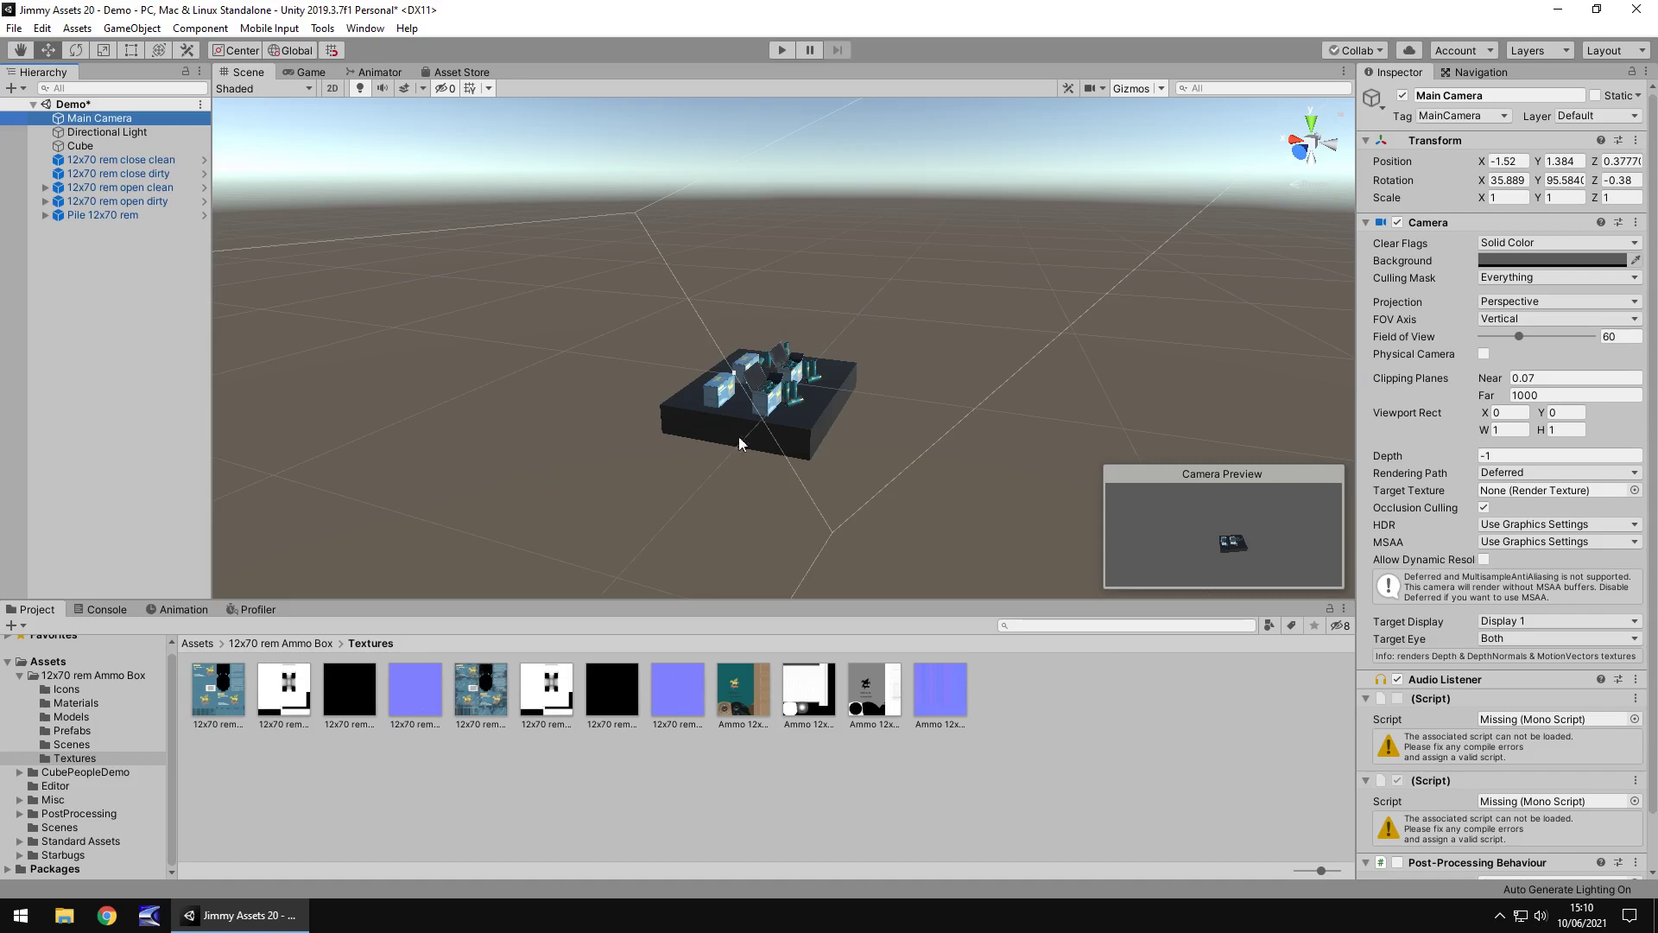
{"action": "scroll", "coordinate": [833, 434], "scroll_direction": "up", "scroll_amount": 6}
{"action": "scroll", "coordinate": [832, 434], "scroll_direction": "down", "scroll_amount": 3}
{"action": "middle_click_drag", "start_coordinate": [833, 434], "coordinate": [744, 359]}
{"action": "scroll", "coordinate": [744, 359], "scroll_direction": "up", "scroll_amount": 3}
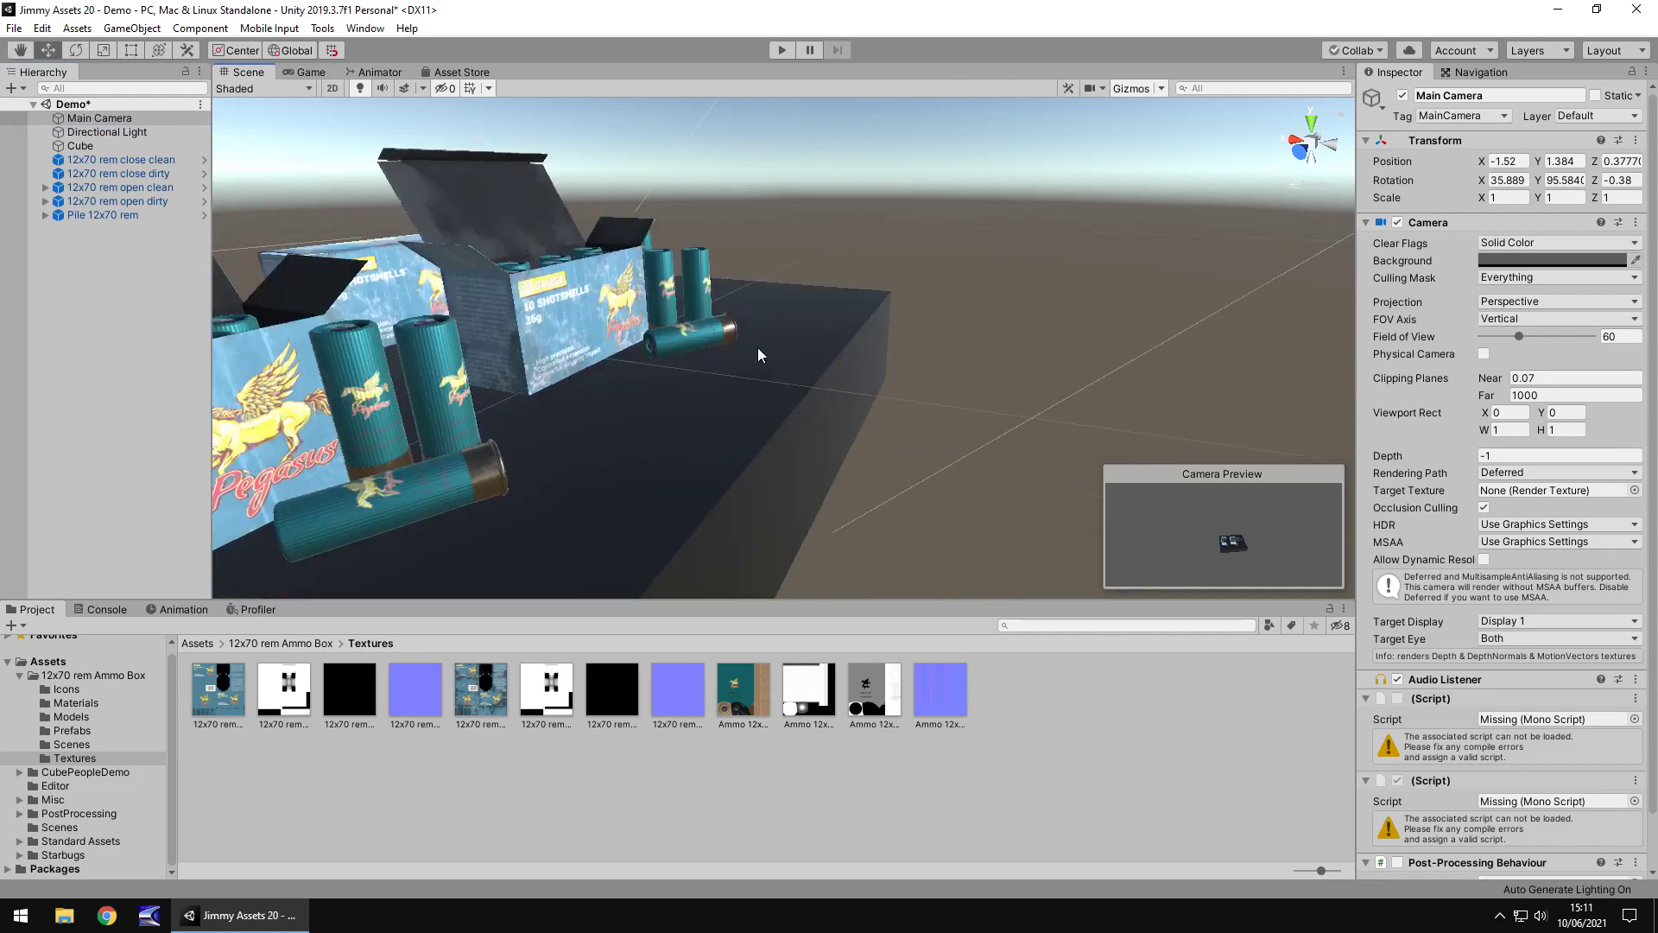
{"action": "scroll", "coordinate": [759, 355], "scroll_direction": "down", "scroll_amount": 3}
Select the lying shell Ammo shotgun (3) and orbit to look down on both ammo boxes.
{"action": "left_click", "coordinate": [773, 423]}
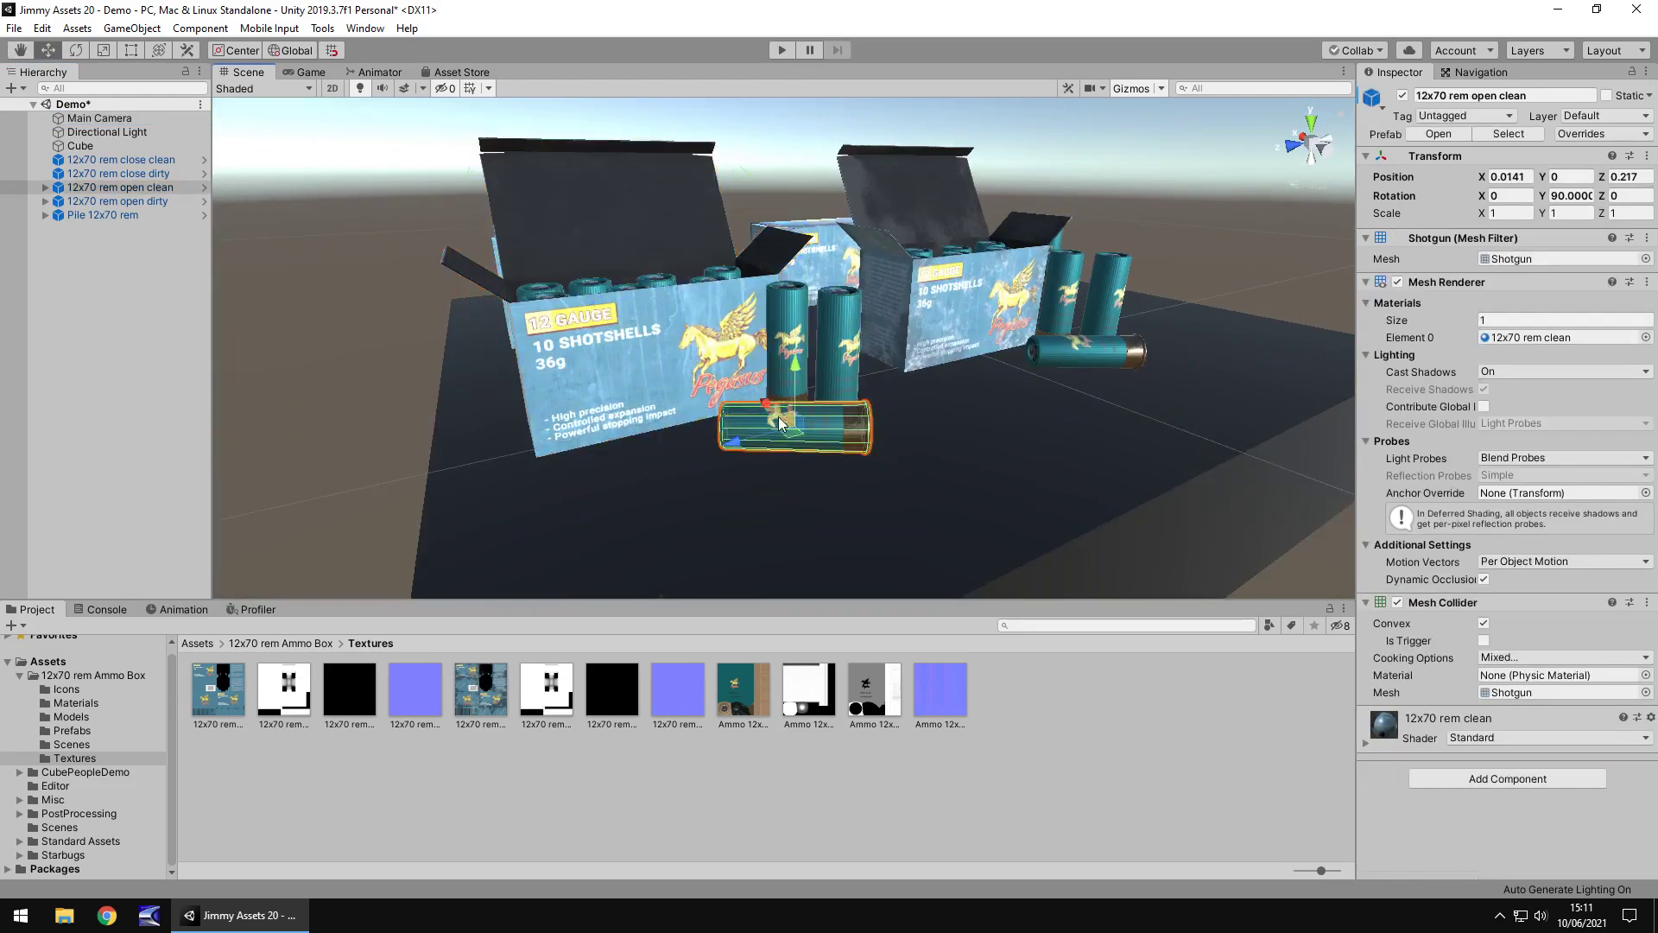
{"action": "left_click", "coordinate": [779, 416]}
{"action": "left_click_drag", "start_coordinate": [620, 311], "coordinate": [775, 410], "text": "alt"}
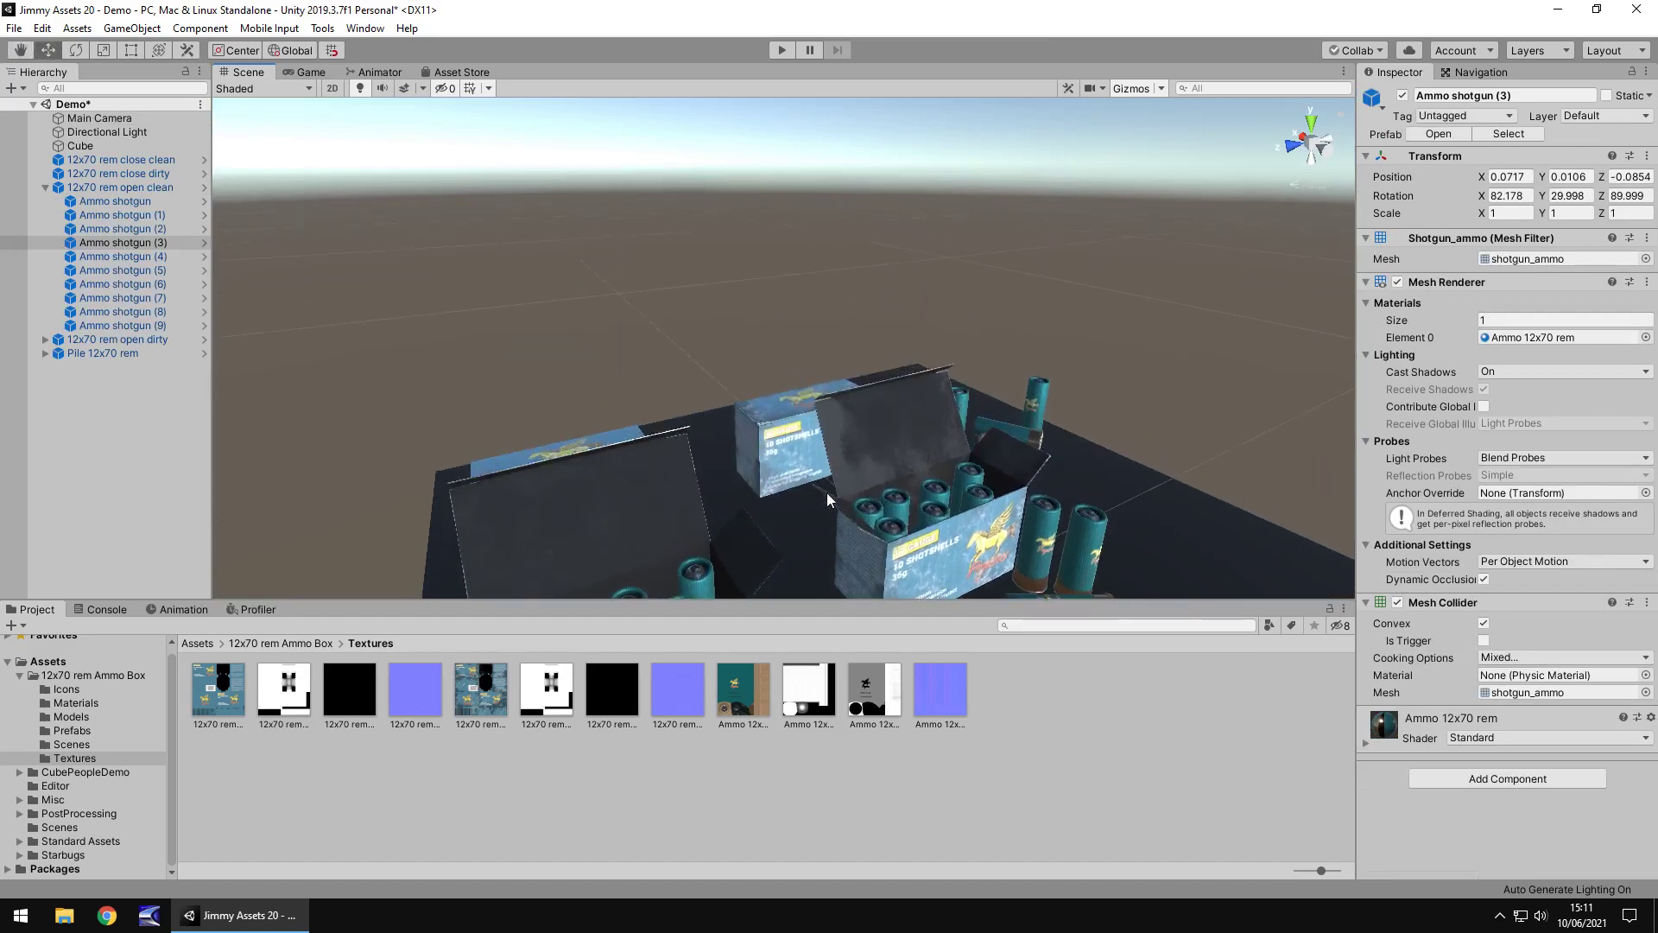
{"action": "left_click_drag", "start_coordinate": [827, 493], "coordinate": [774, 515], "text": "alt"}
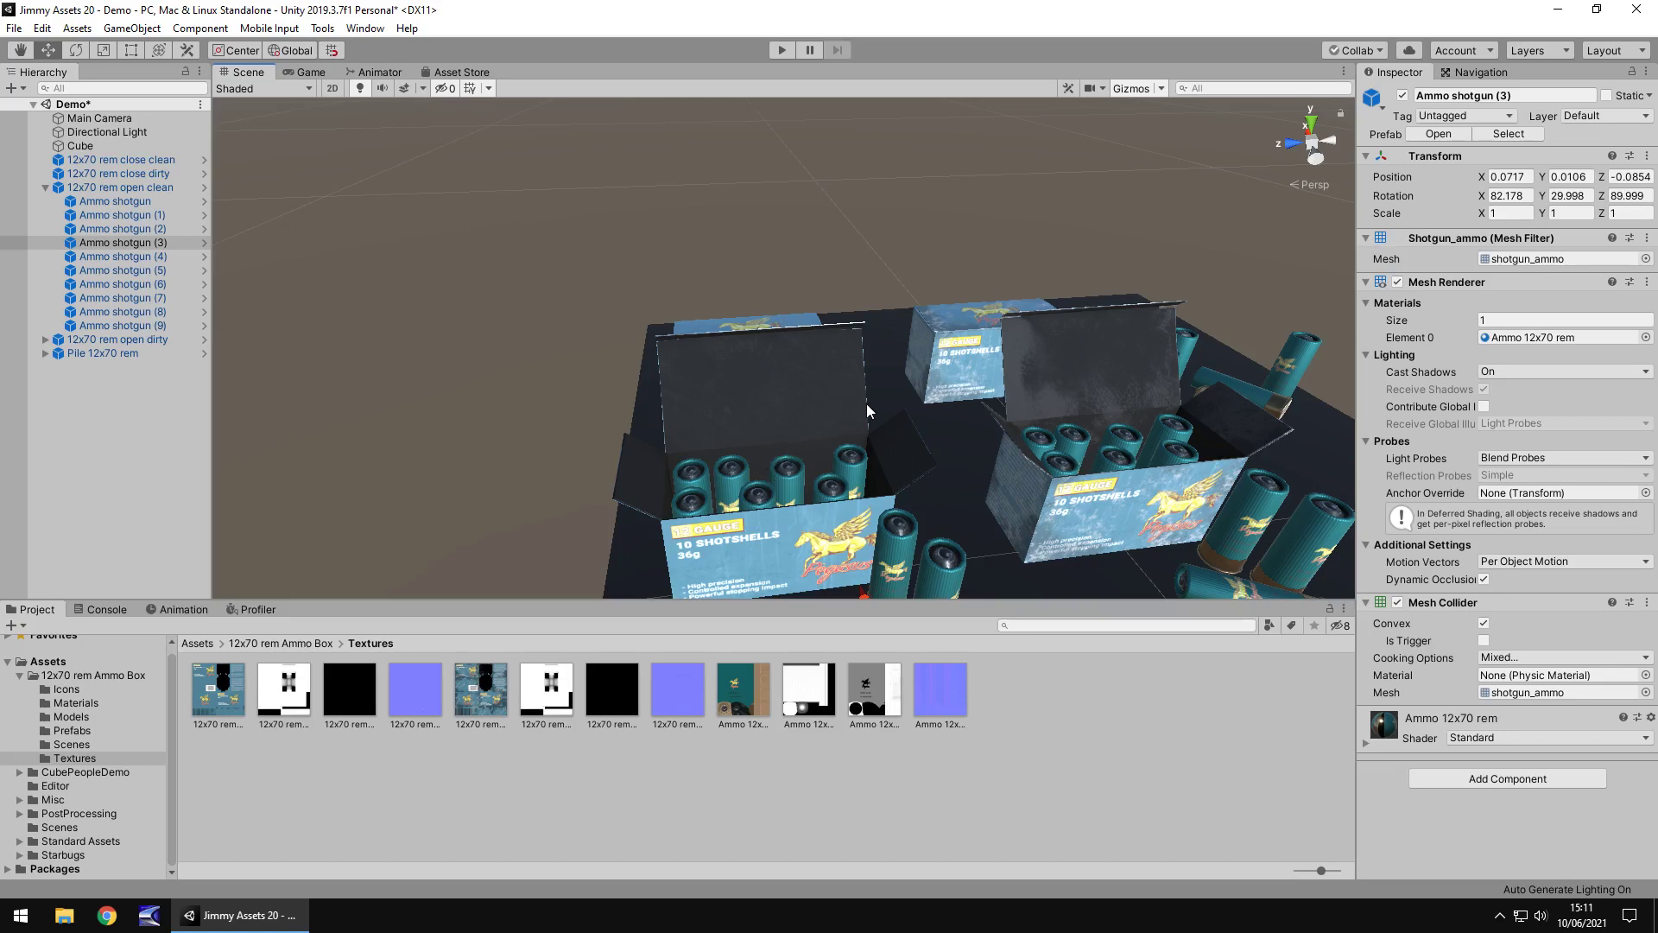
{"action": "left_click_drag", "start_coordinate": [867, 402], "coordinate": [898, 430], "text": "alt"}
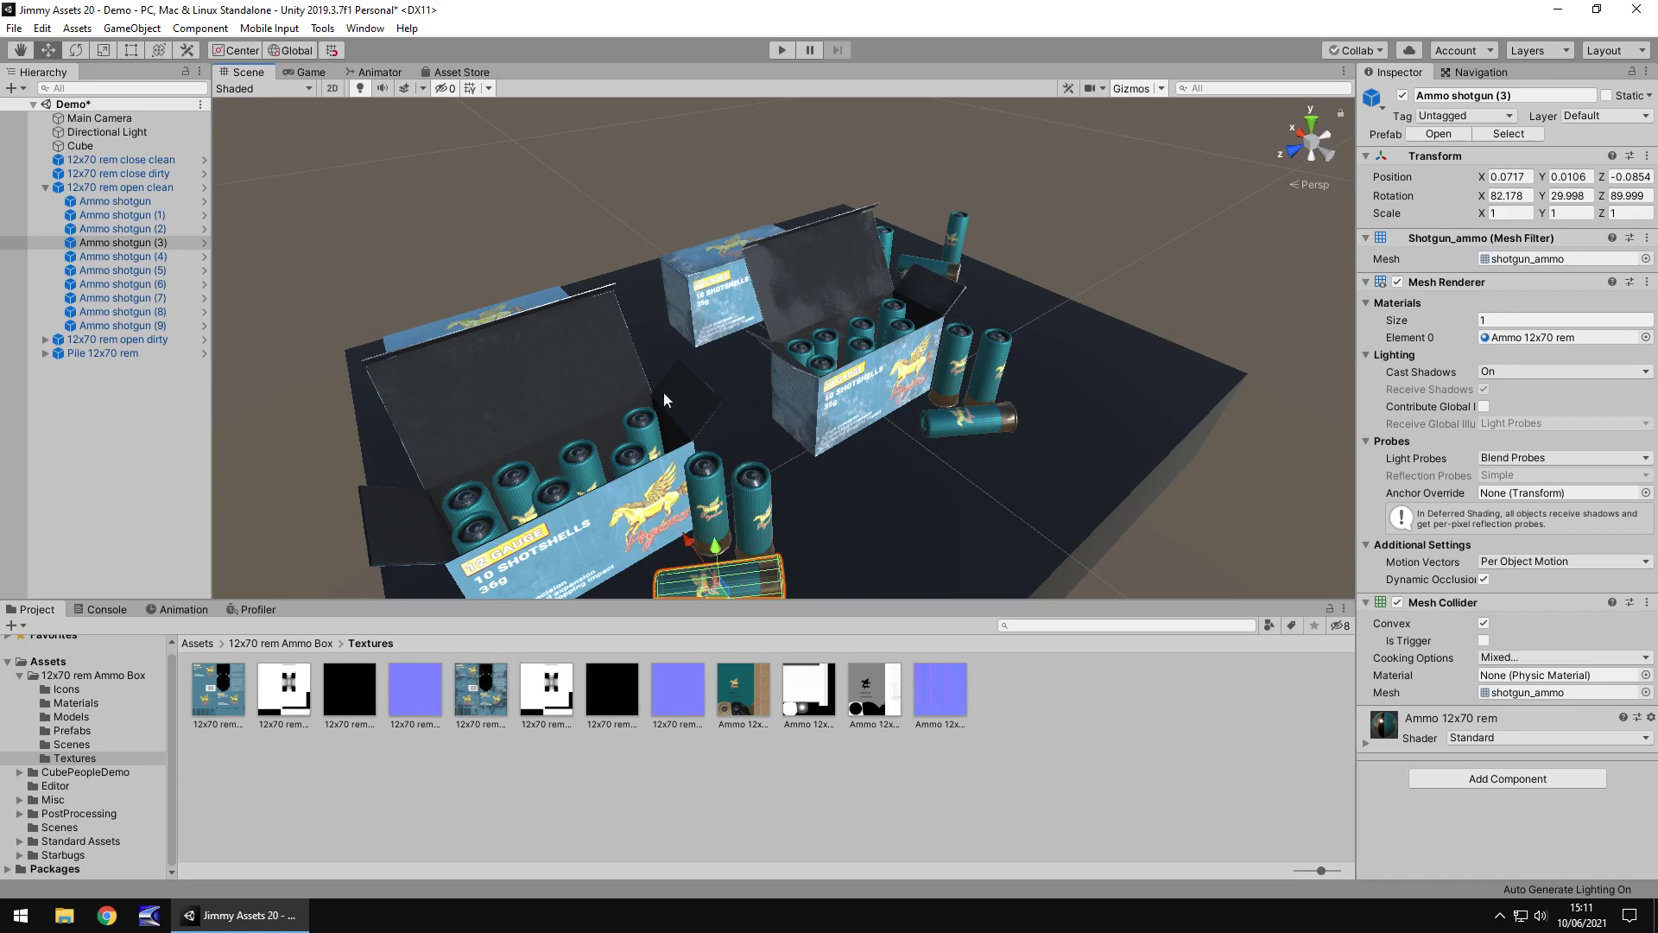
Select the dirty open ammo box and base Cube, then run the scene in Play mode.
{"action": "left_click", "coordinate": [858, 391]}
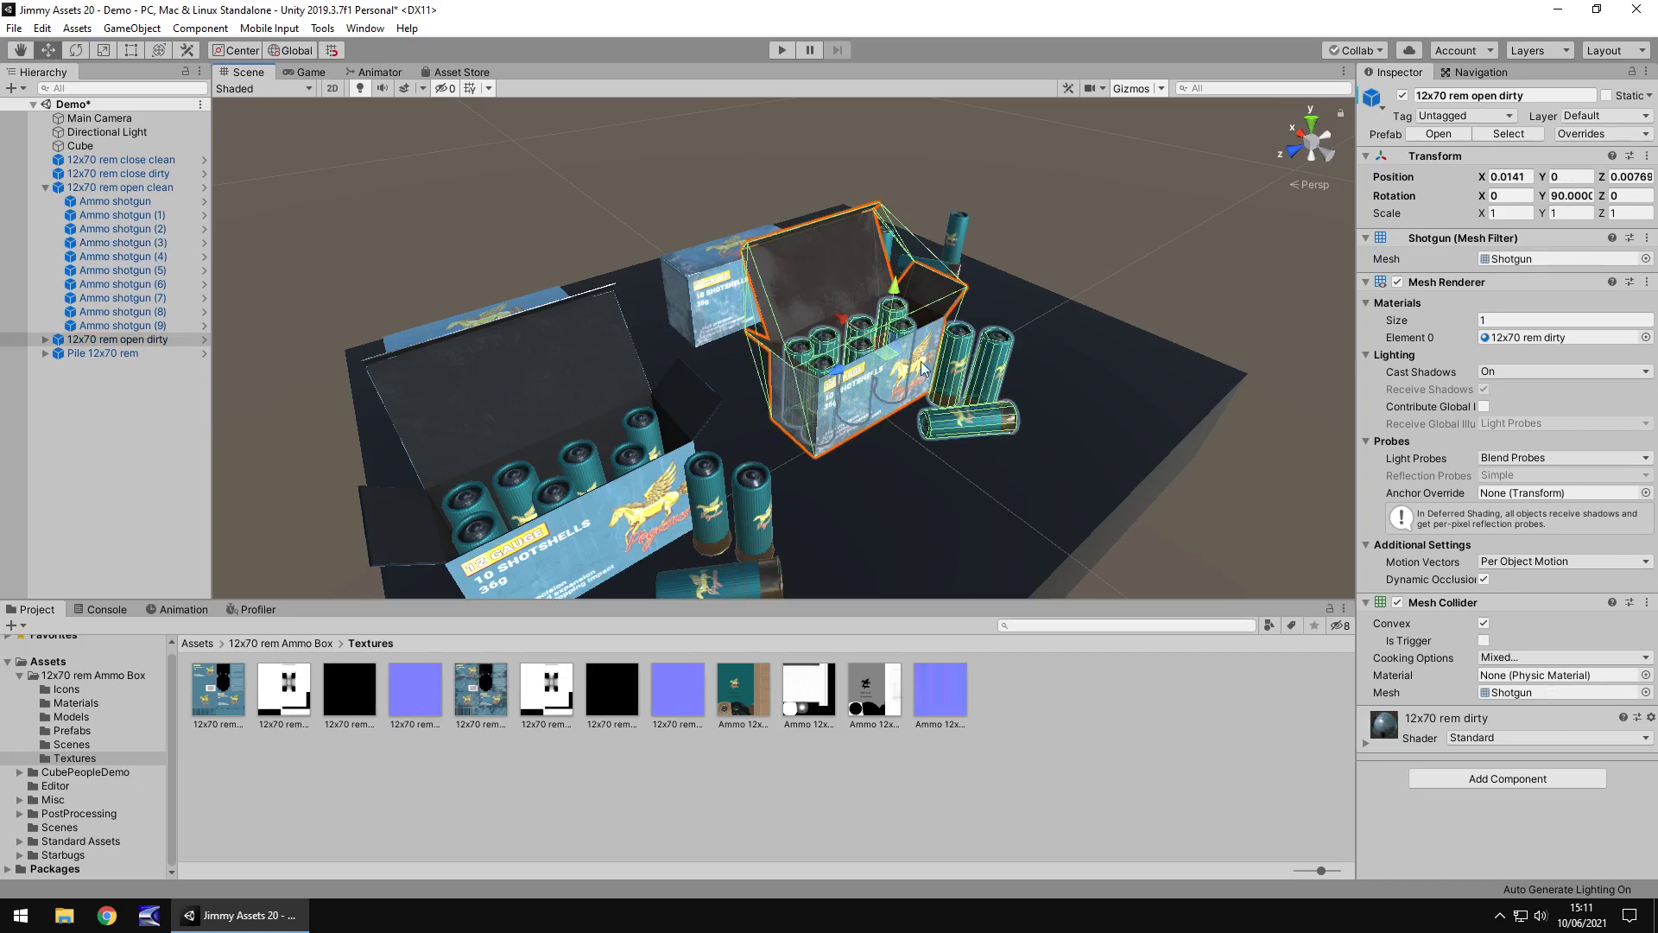
{"action": "left_click", "coordinate": [886, 452]}
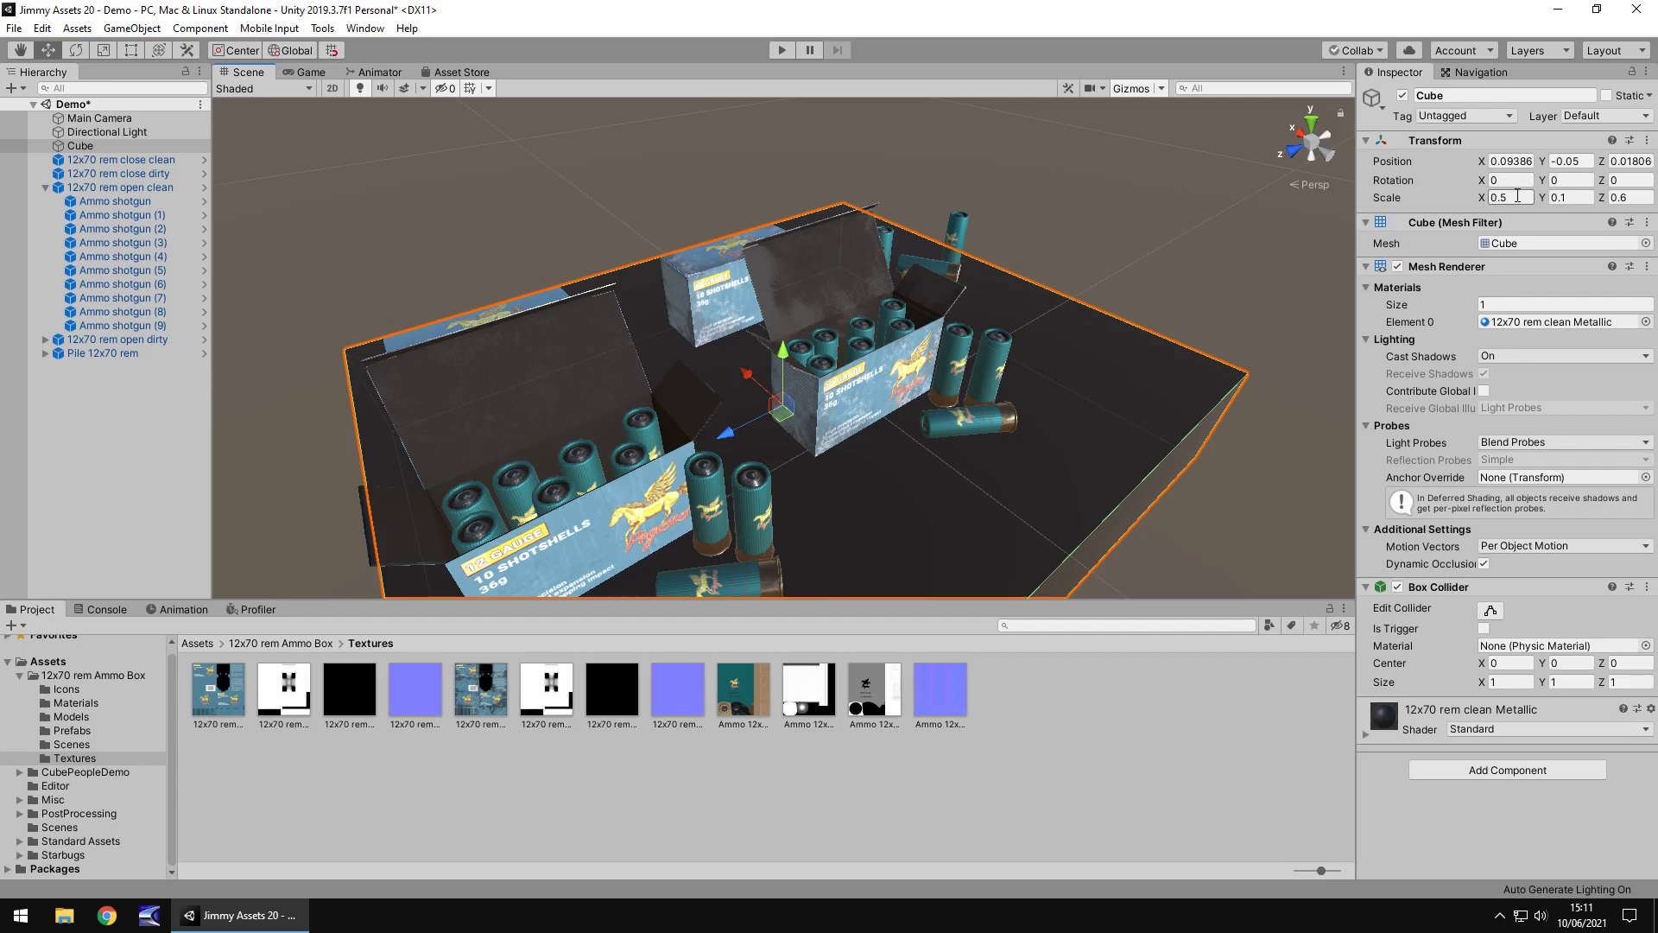
{"action": "scroll", "coordinate": [981, 397], "scroll_direction": "up", "scroll_amount": 6}
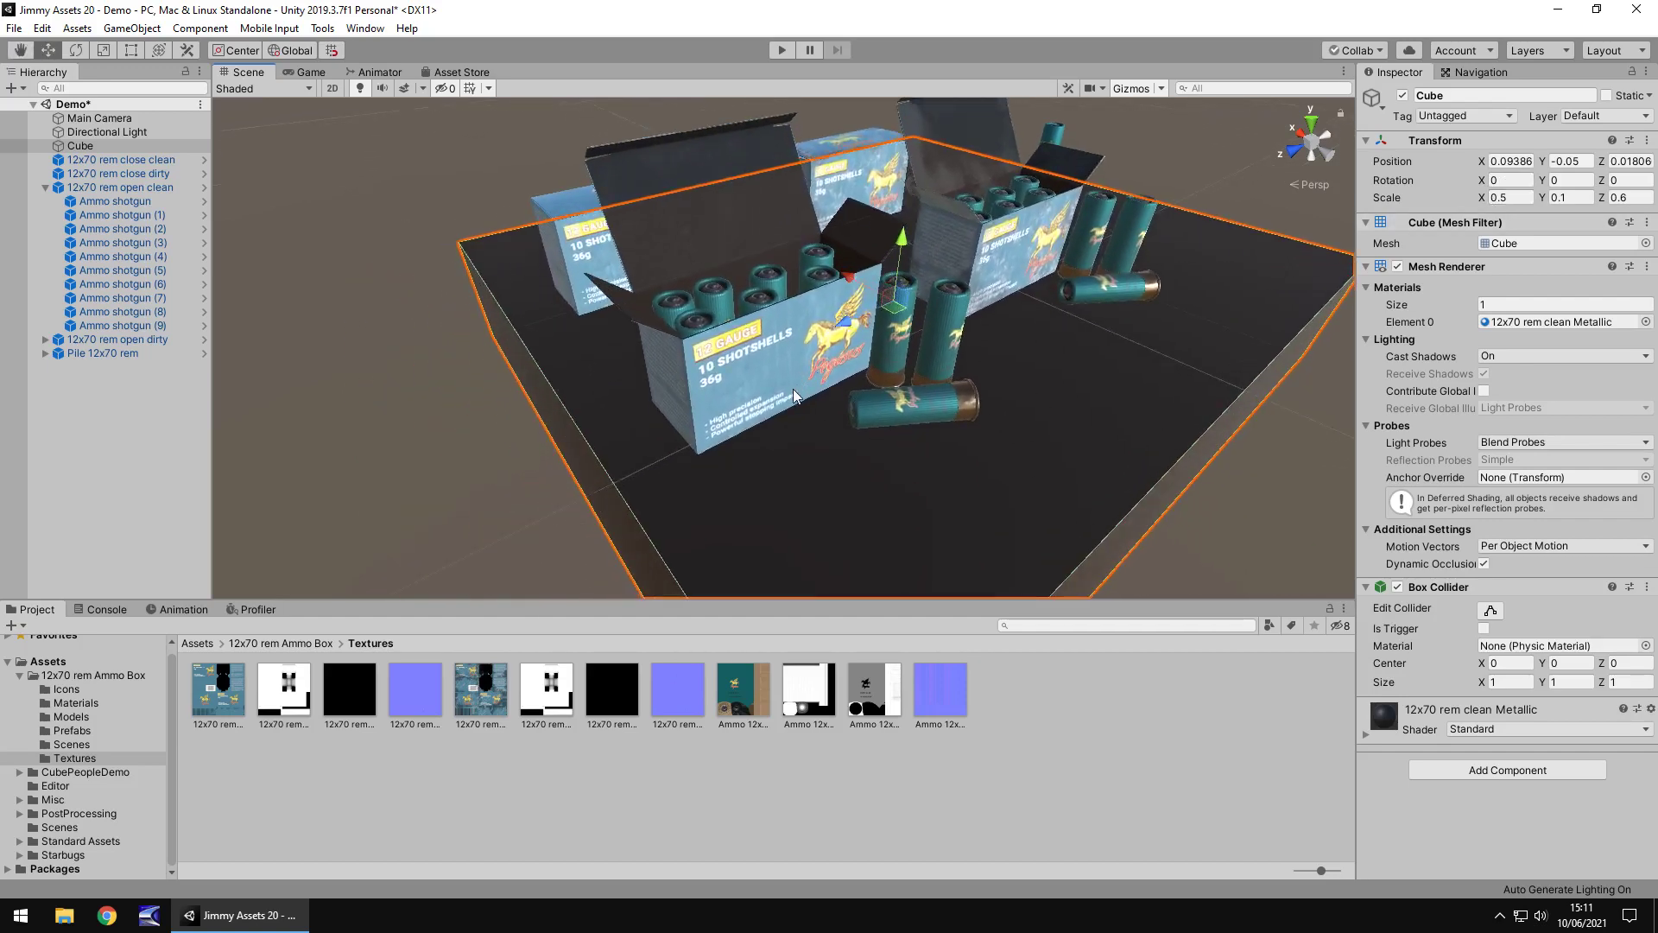
{"action": "left_click", "coordinate": [776, 48]}
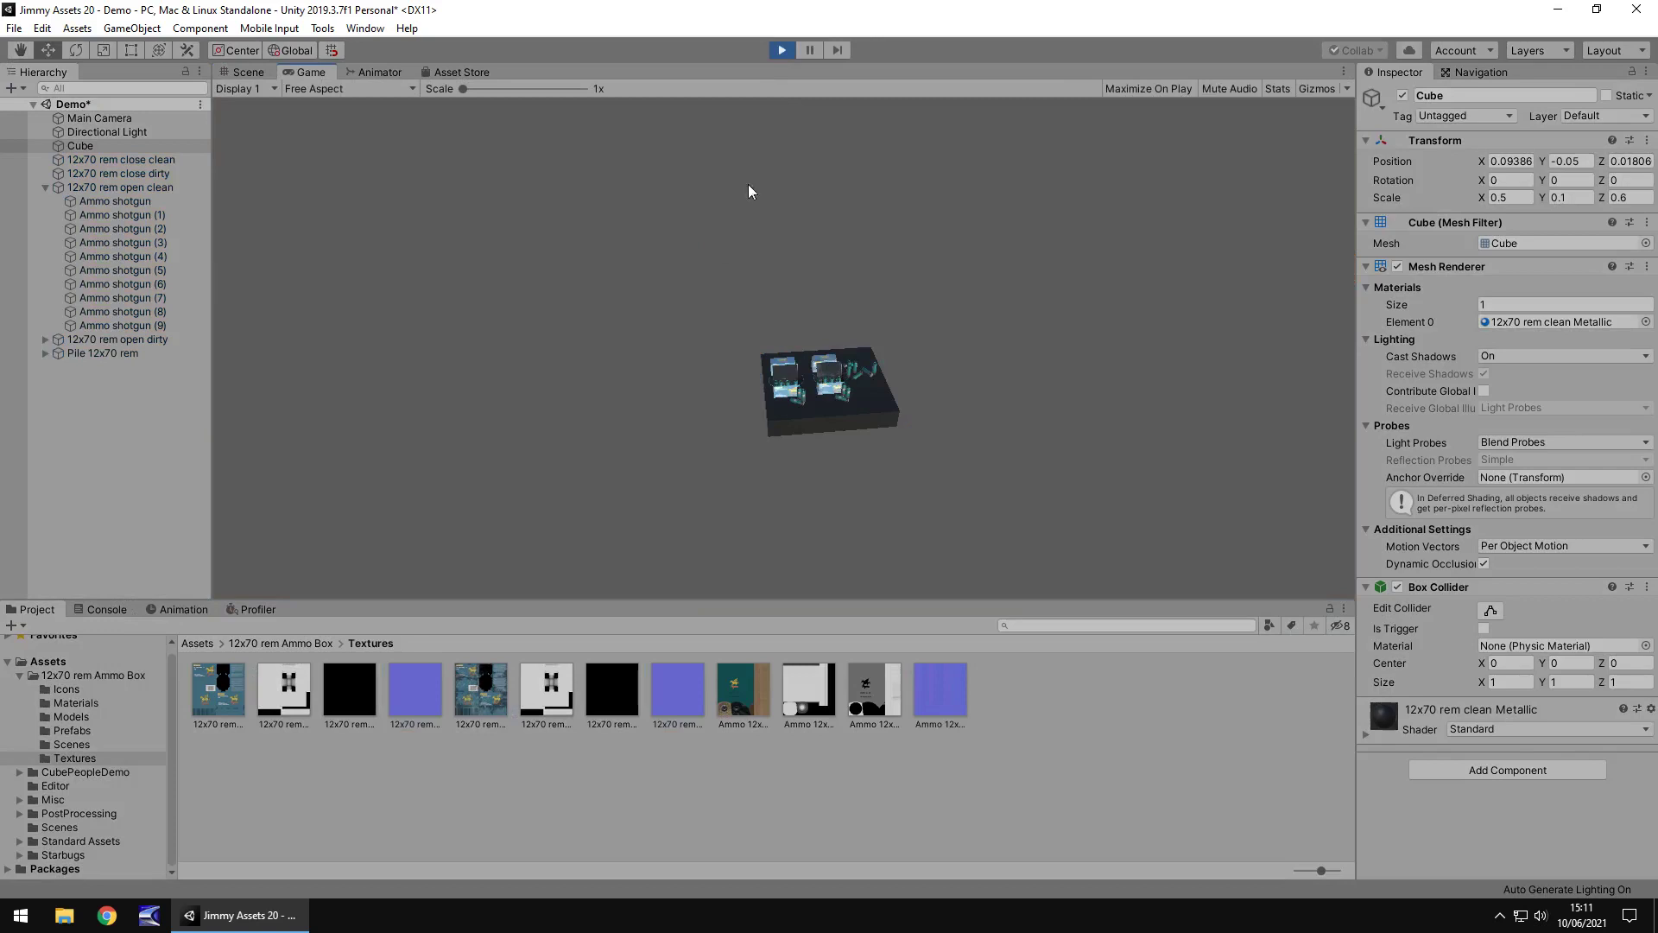
Exit Play mode and move the Main Camera closer to the ammo boxes, checking the Game view.
{"action": "left_click", "coordinate": [782, 49]}
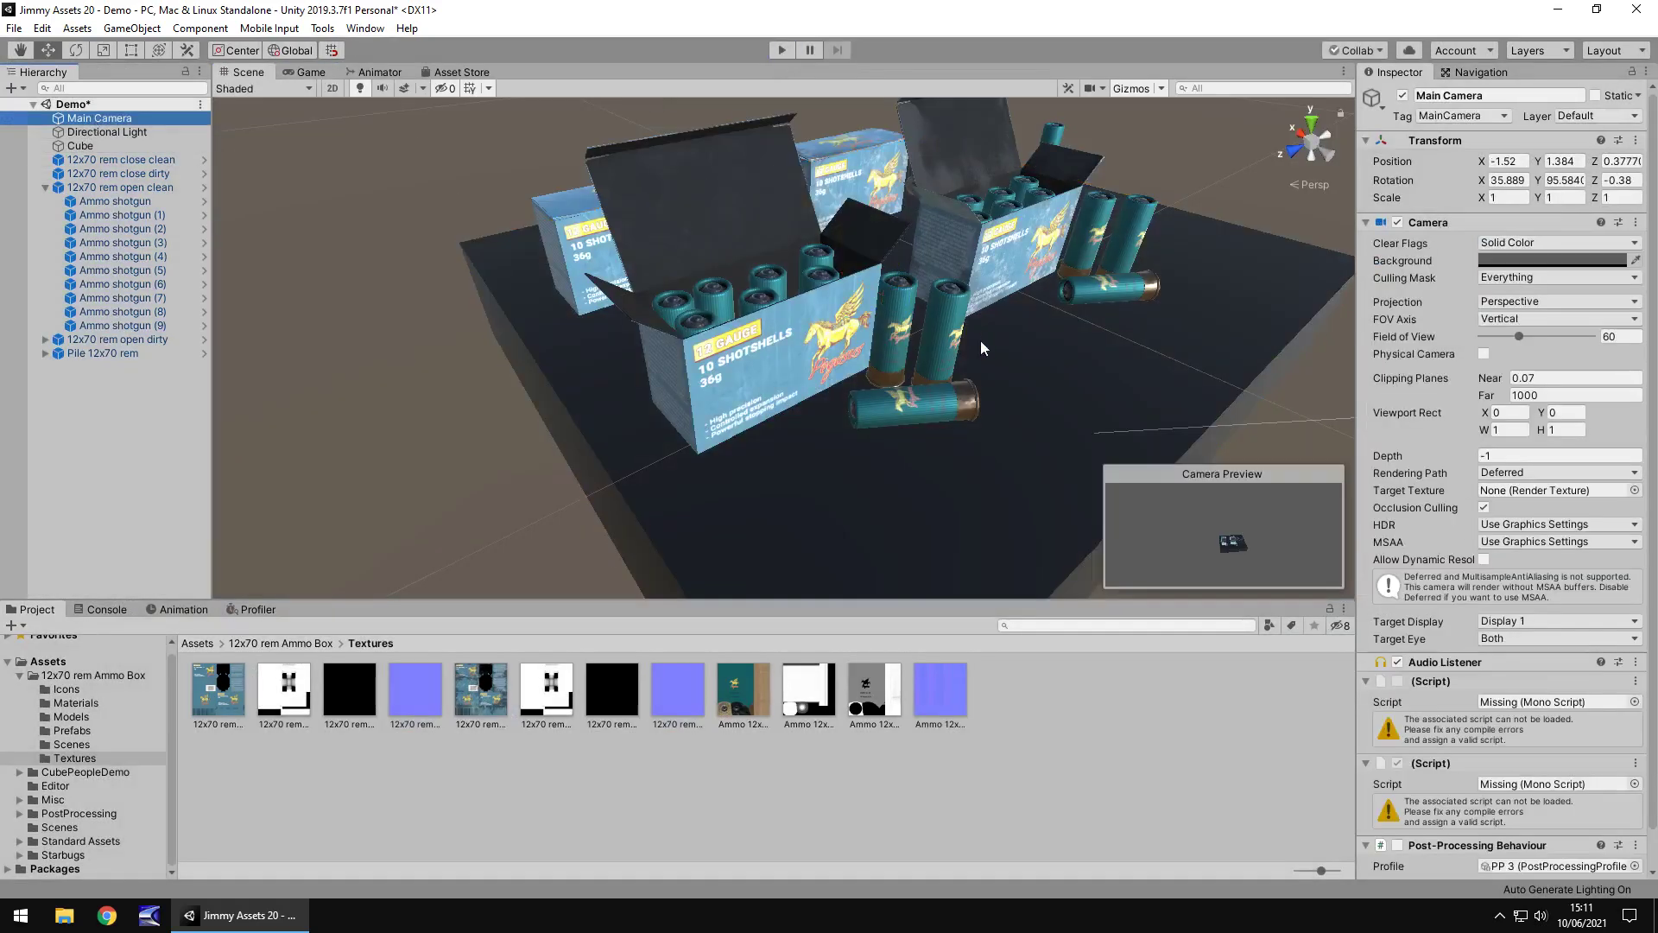
{"action": "scroll", "coordinate": [983, 348], "scroll_direction": "down", "scroll_amount": 10}
{"action": "left_click_drag", "start_coordinate": [972, 257], "coordinate": [783, 284]}
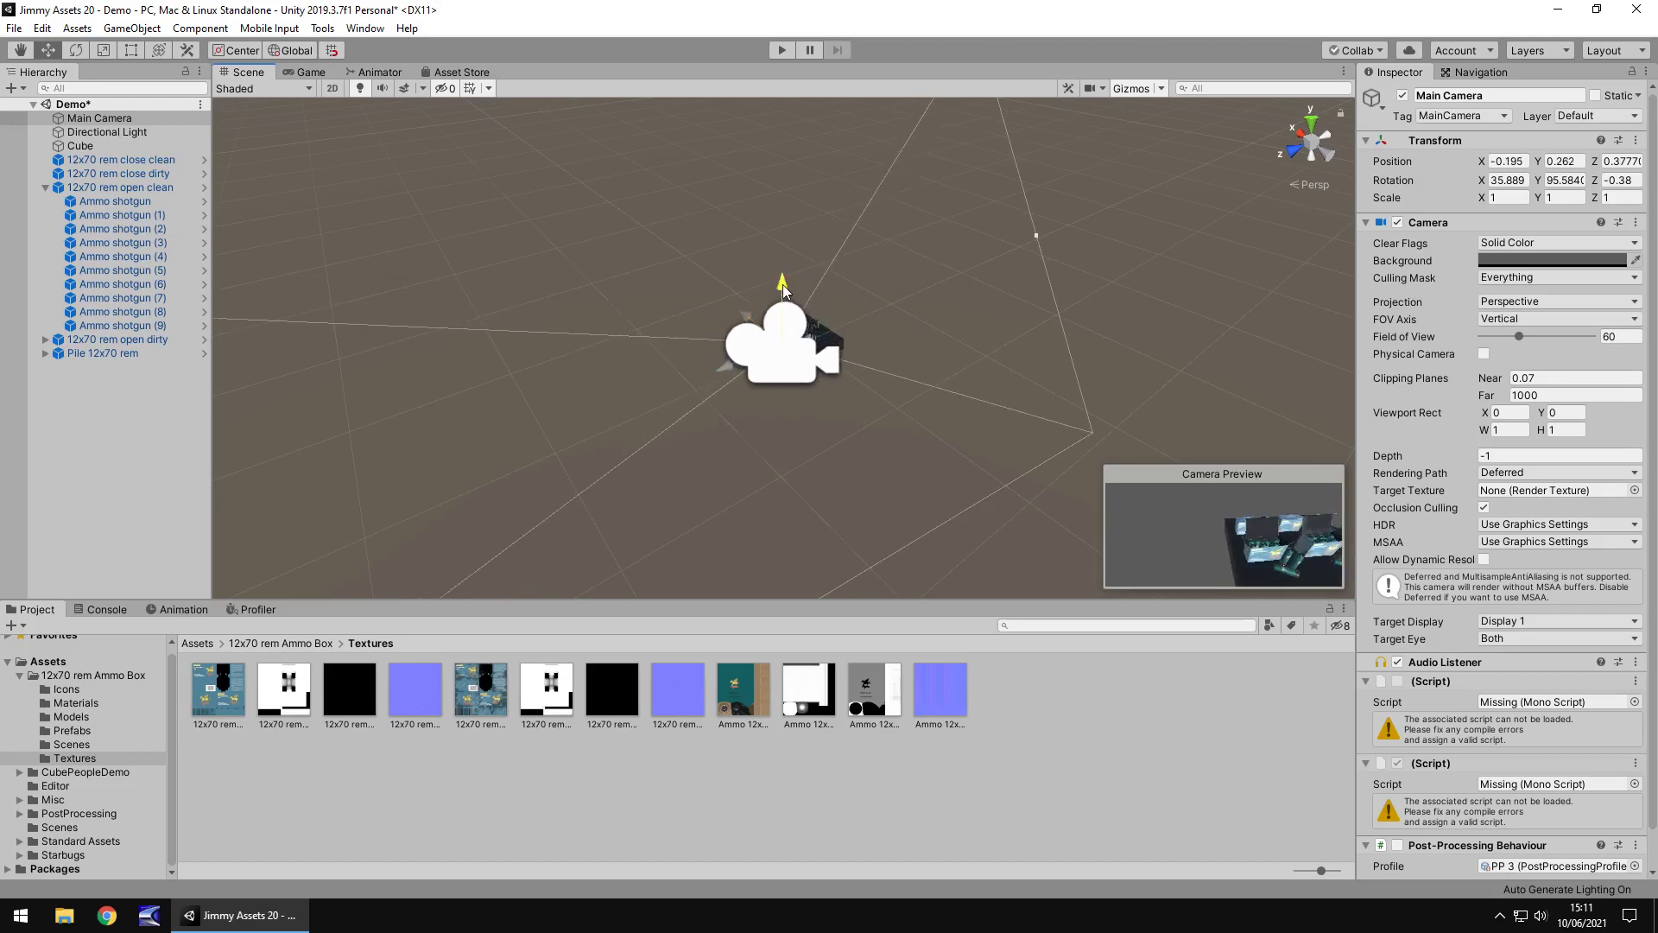
{"action": "left_click_drag", "start_coordinate": [746, 358], "coordinate": [760, 355]}
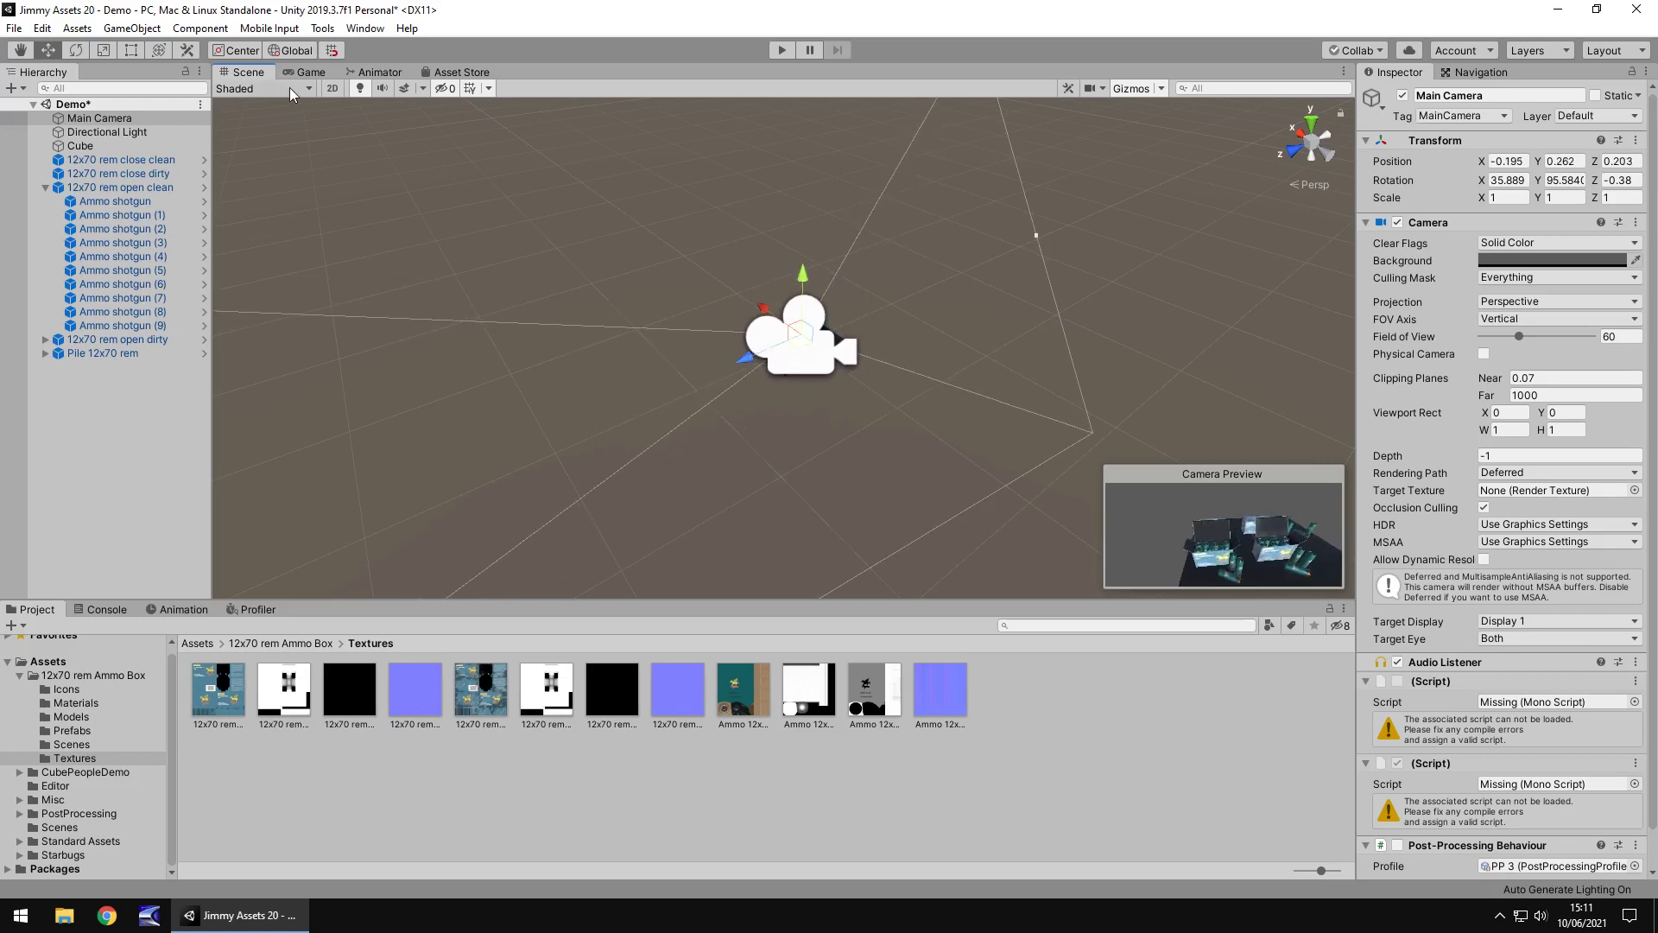
{"action": "left_click", "coordinate": [304, 73]}
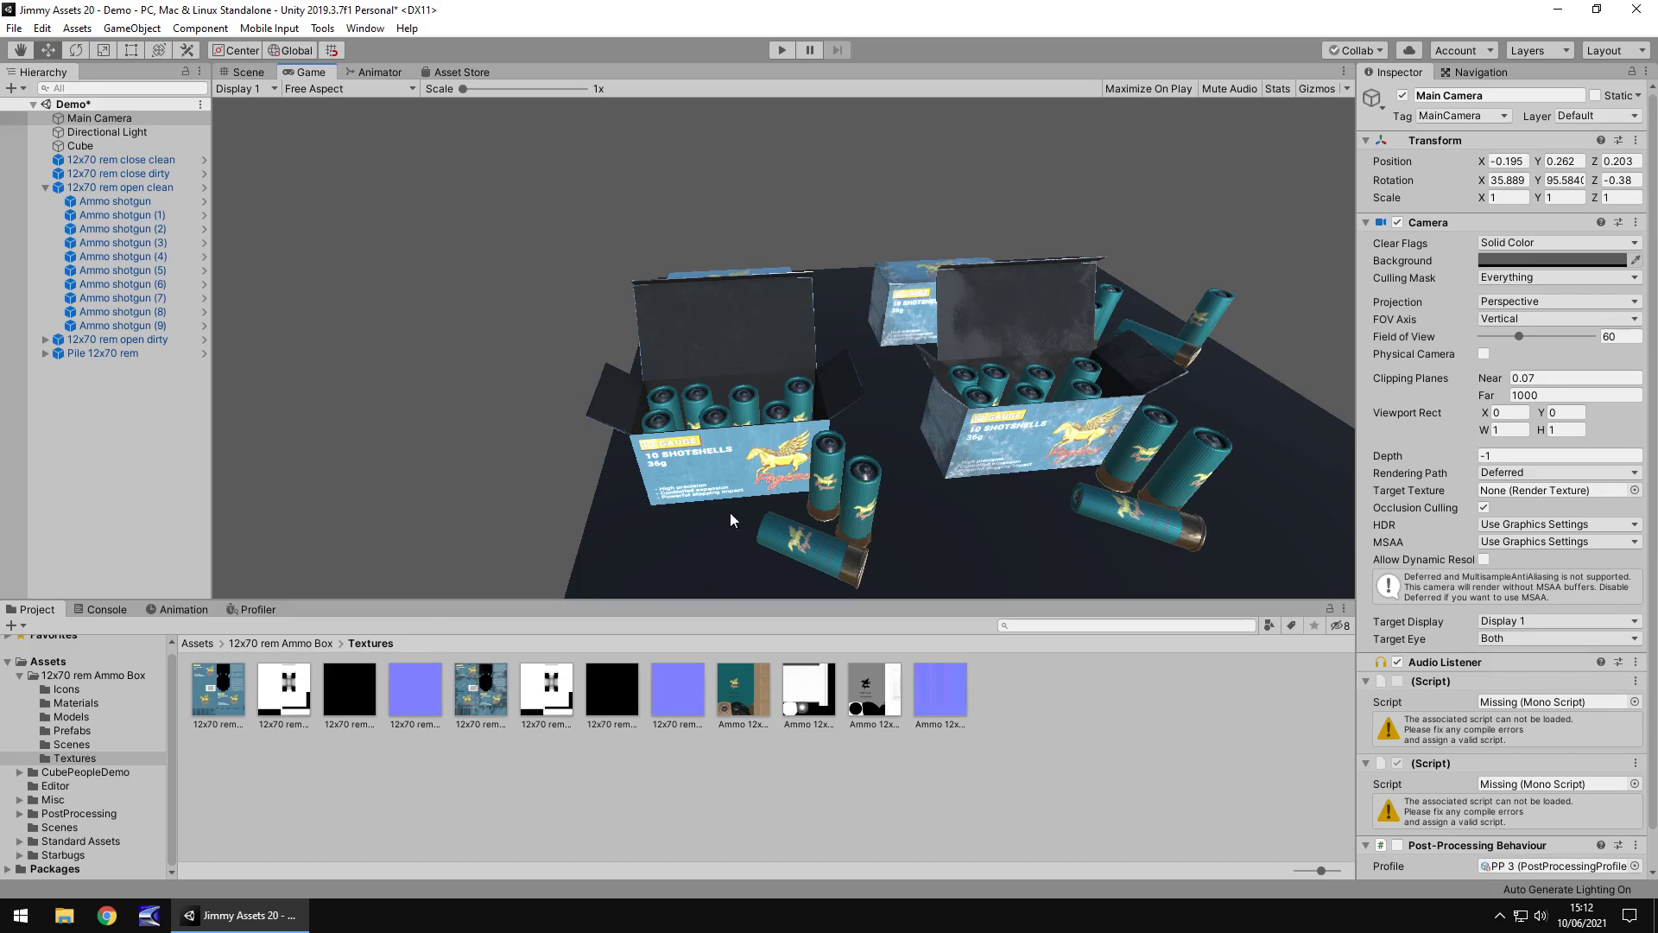
Orbit the Scene view to an angled look at the boxes and browse to the Icons folder.
{"action": "left_click", "coordinate": [243, 73]}
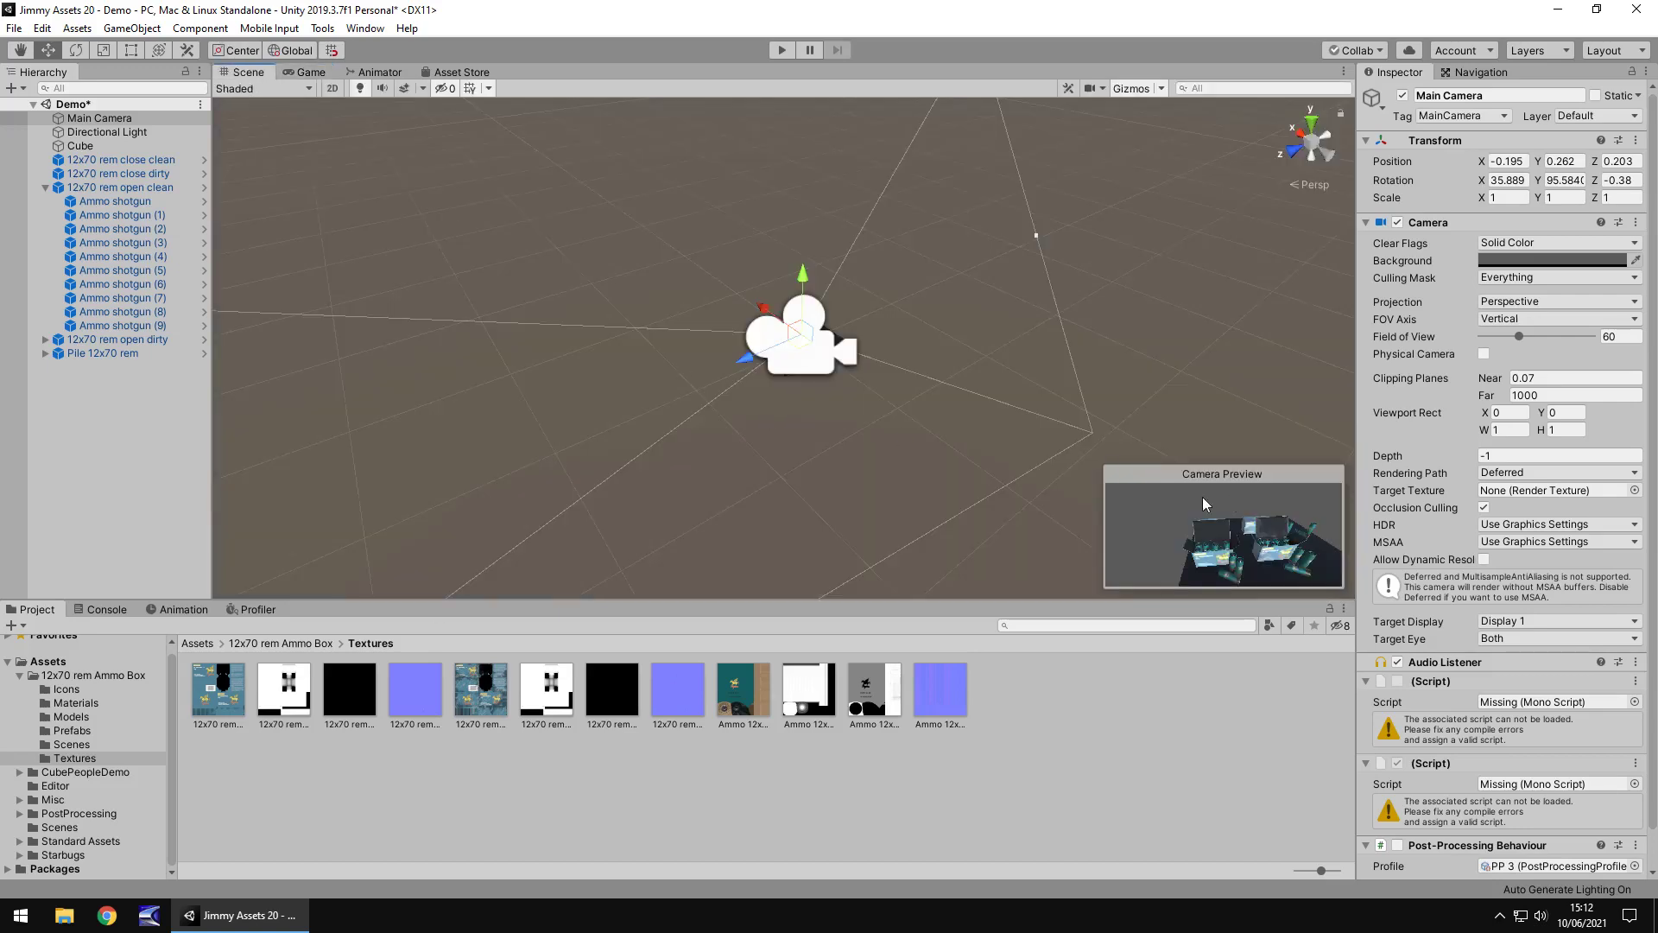
{"action": "left_click_drag", "start_coordinate": [774, 335], "coordinate": [770, 387], "text": "alt"}
{"action": "left_click", "coordinate": [86, 731]}
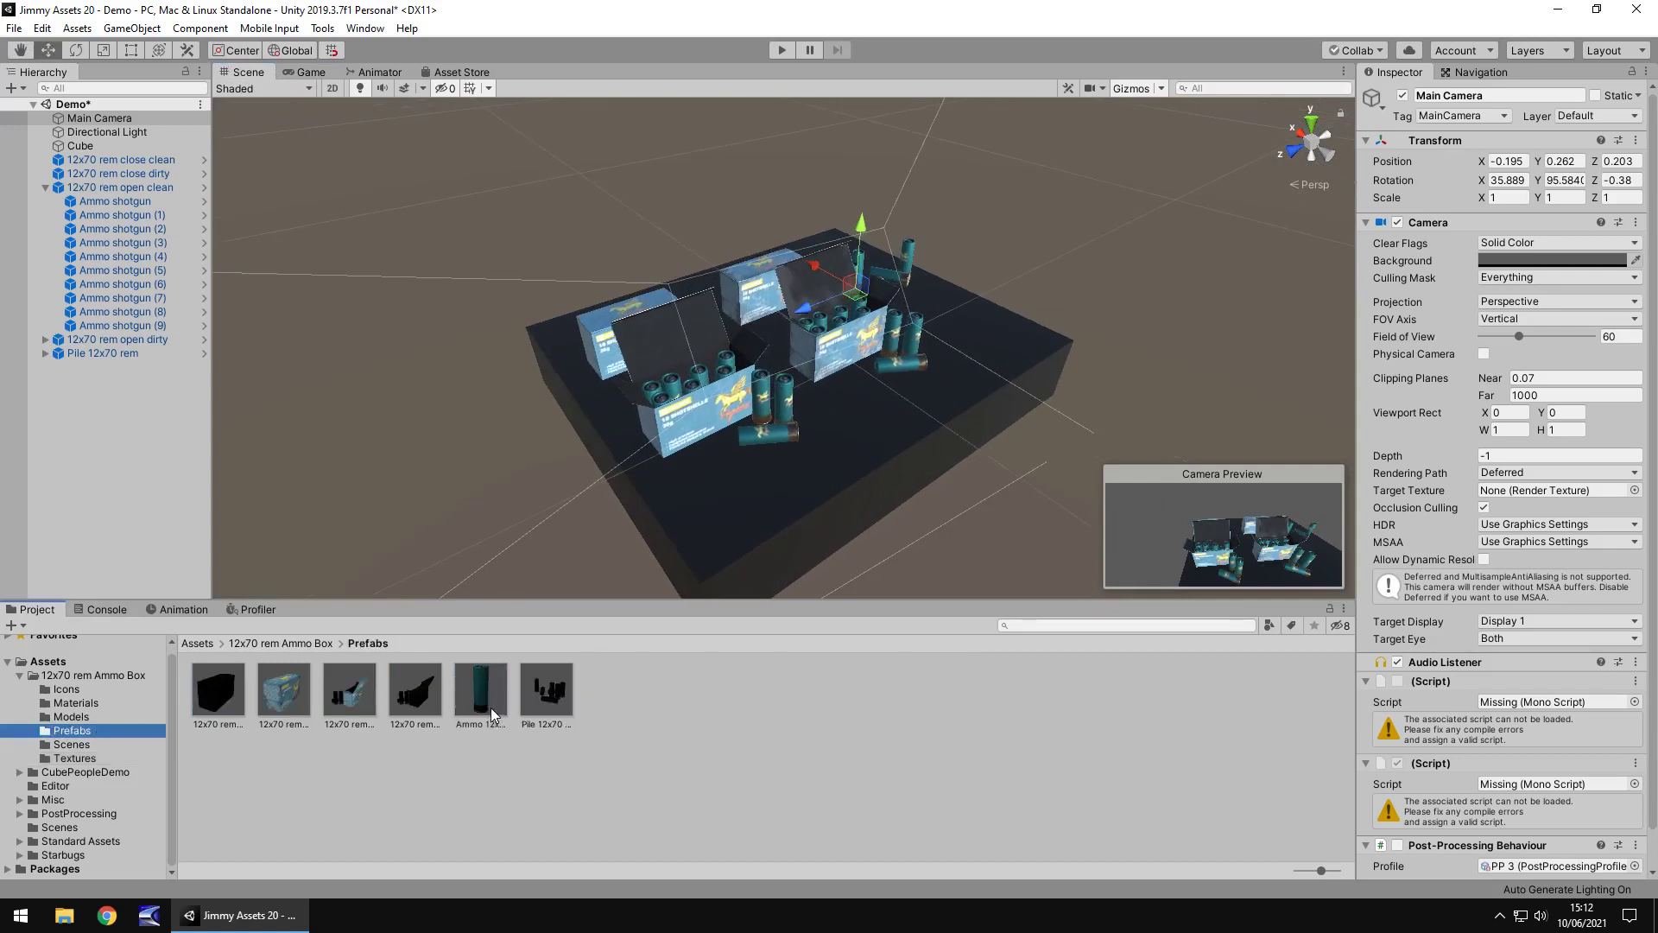
{"action": "left_click", "coordinate": [76, 691]}
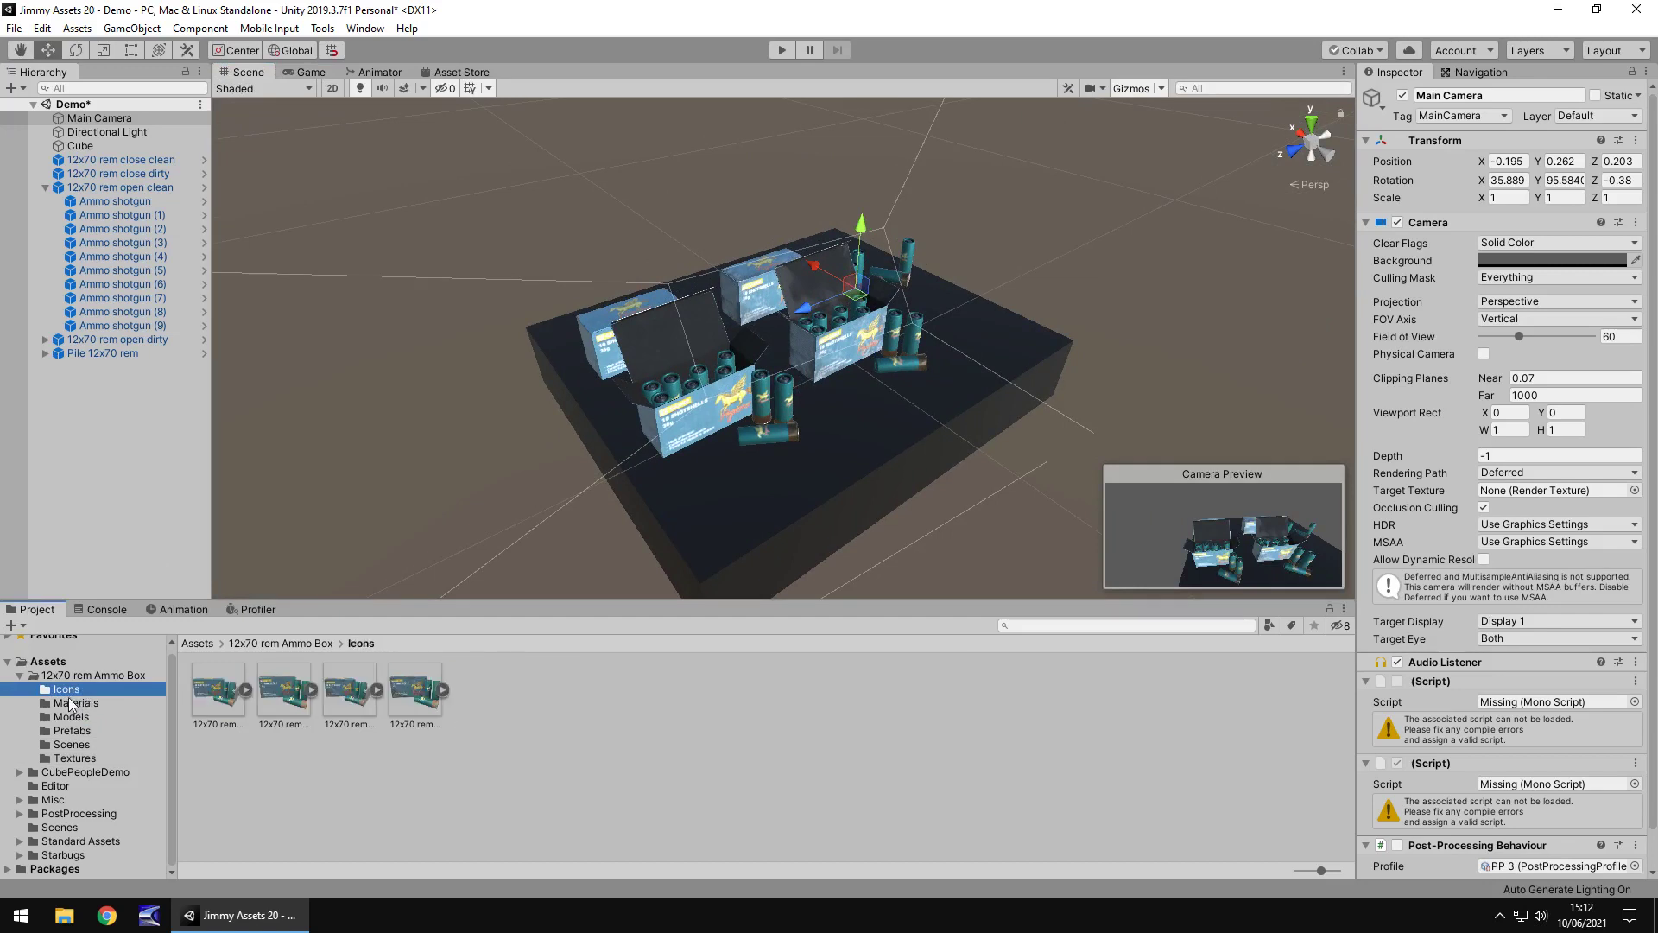
{"action": "left_click", "coordinate": [71, 704]}
{"action": "left_click", "coordinate": [76, 691]}
Enable Post-Processing Behaviour on the Main Camera, preview the Game view, and open Materials.
{"action": "left_click", "coordinate": [1397, 845]}
{"action": "left_click", "coordinate": [306, 72]}
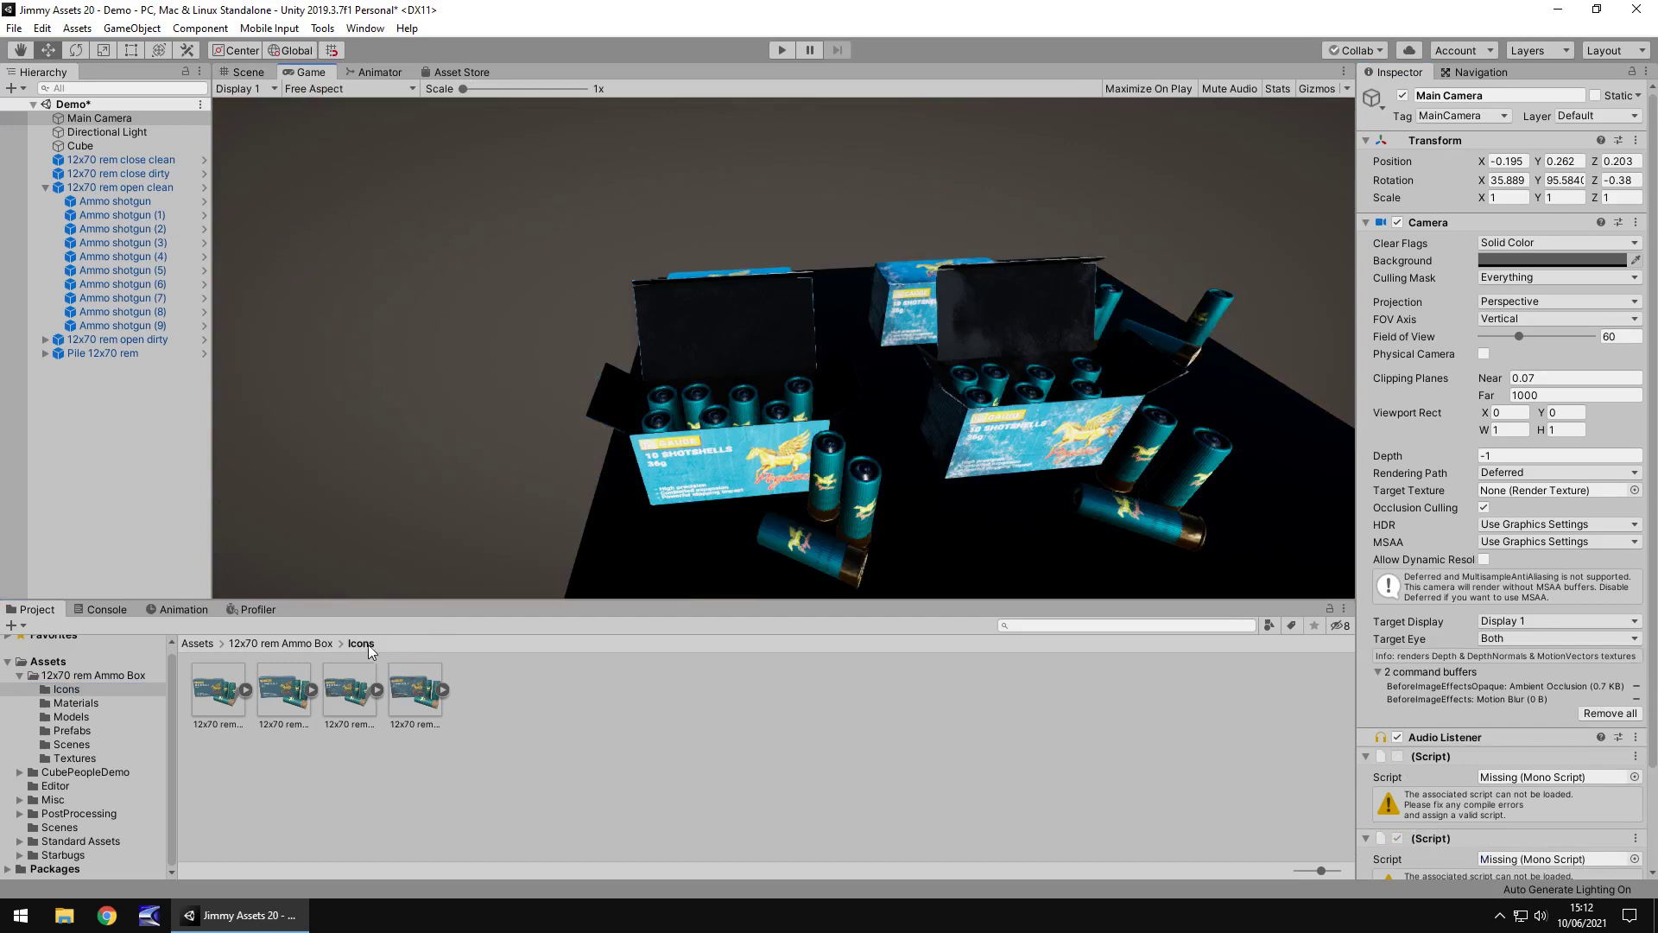
{"action": "left_click", "coordinate": [73, 703]}
Raise 12x70 rem clean's normal map to 36.31 and import its normal texture from grayscale.
{"action": "left_click", "coordinate": [289, 684]}
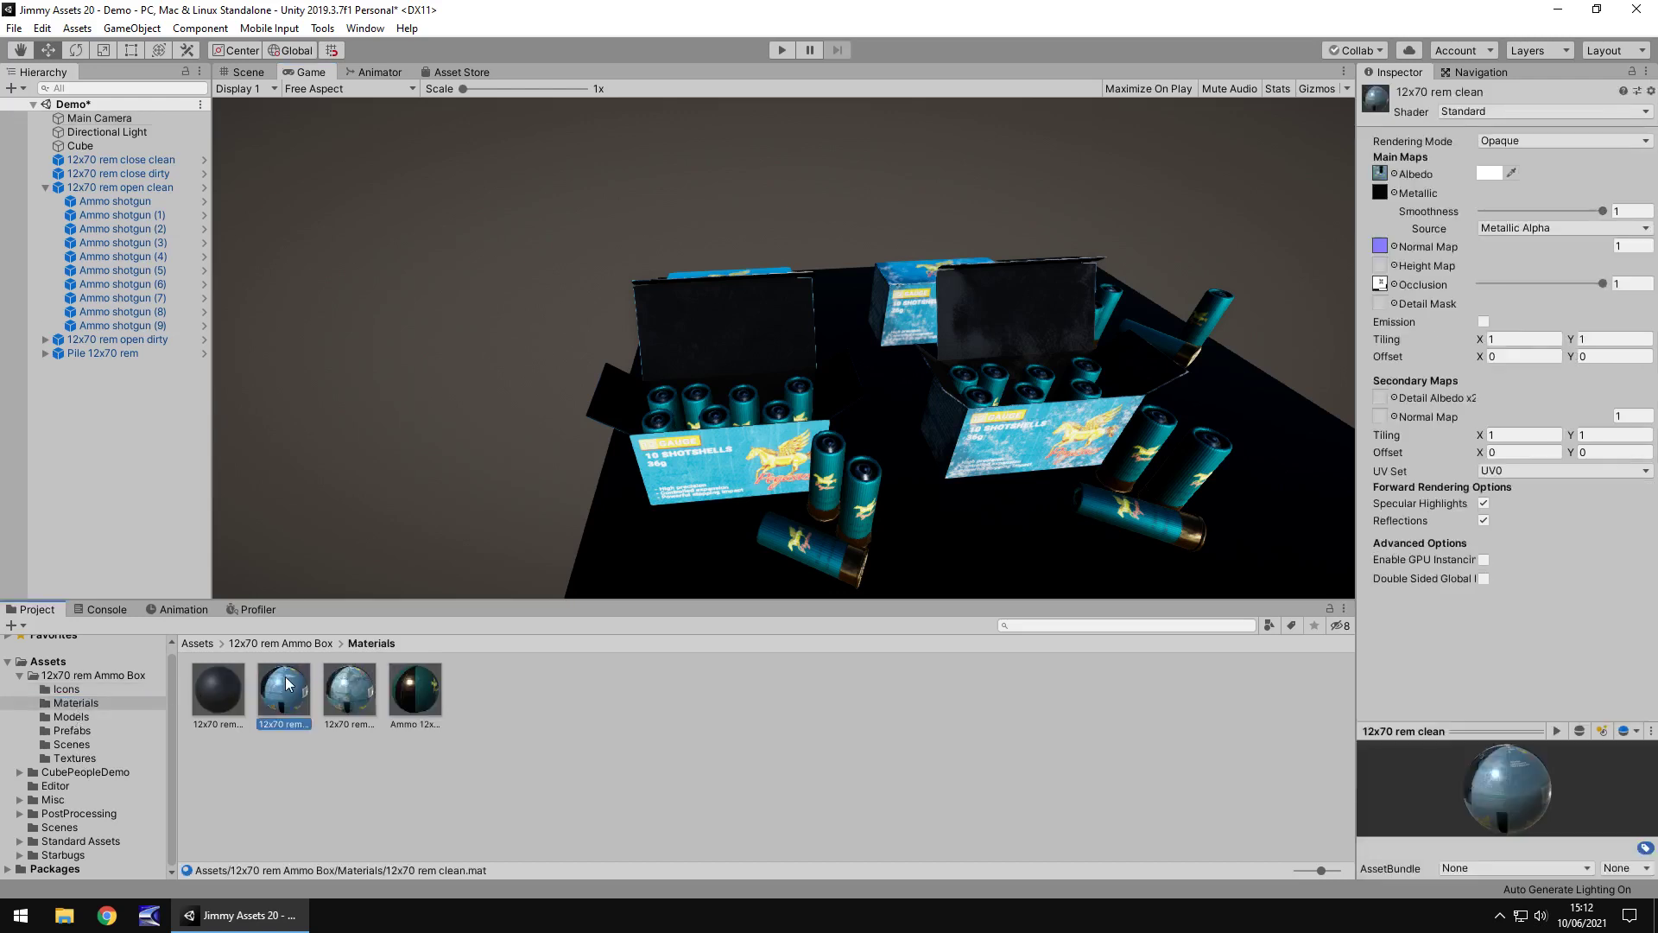
{"action": "left_click_drag", "start_coordinate": [1594, 248], "coordinate": [920, 281]}
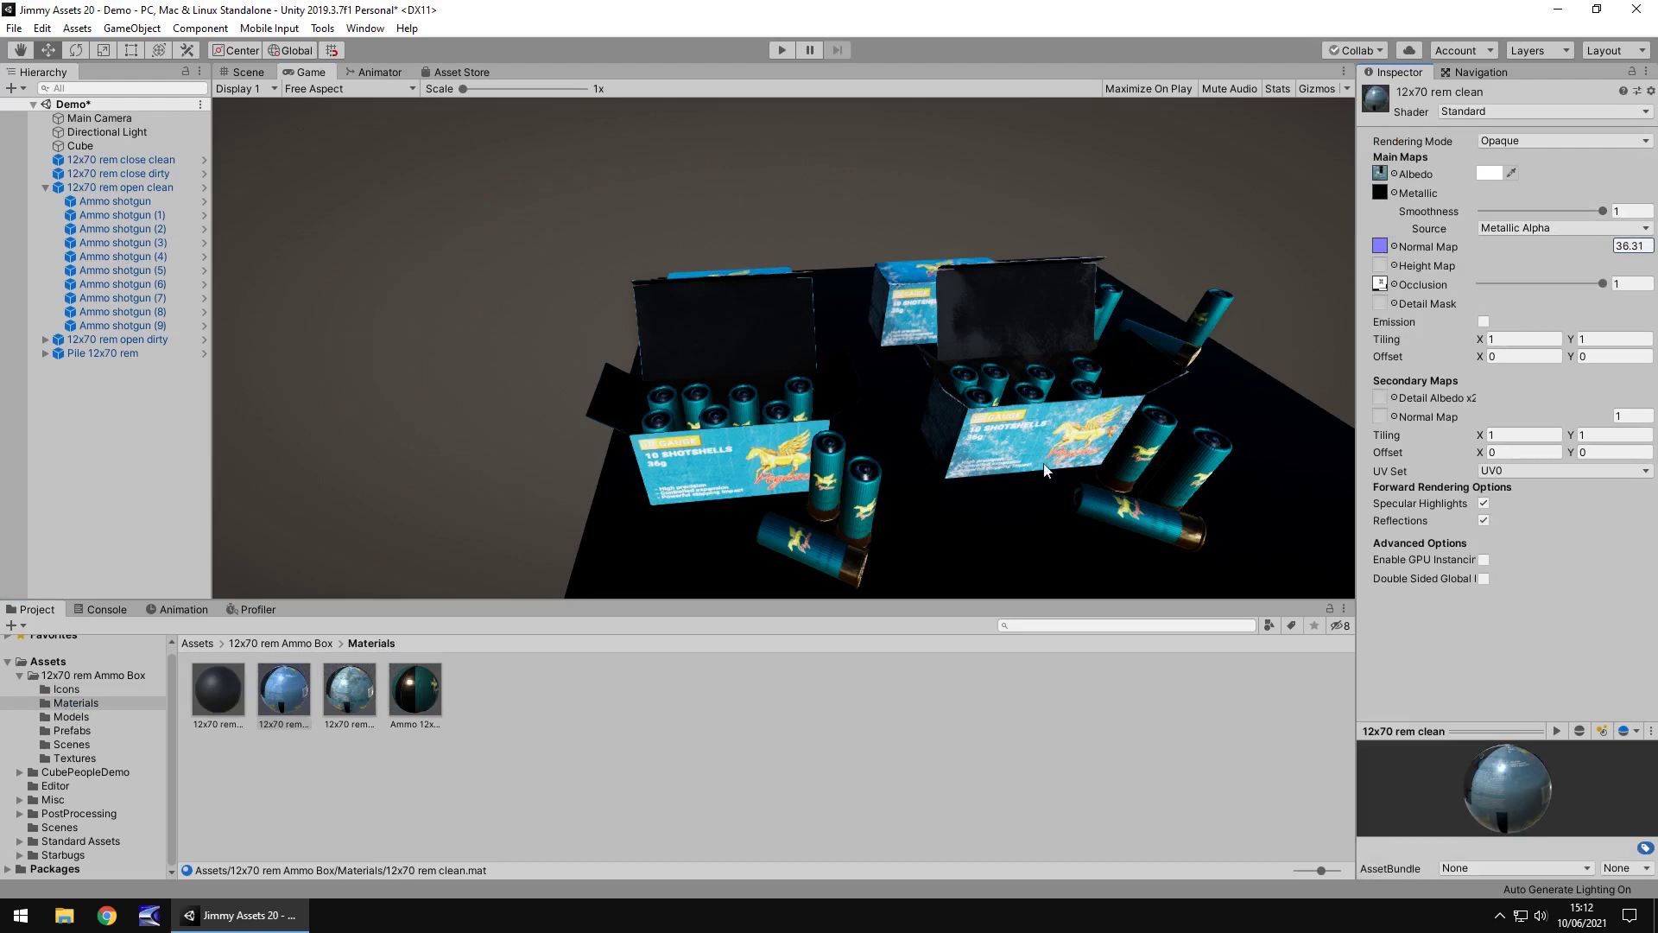
{"action": "left_click", "coordinate": [1381, 246]}
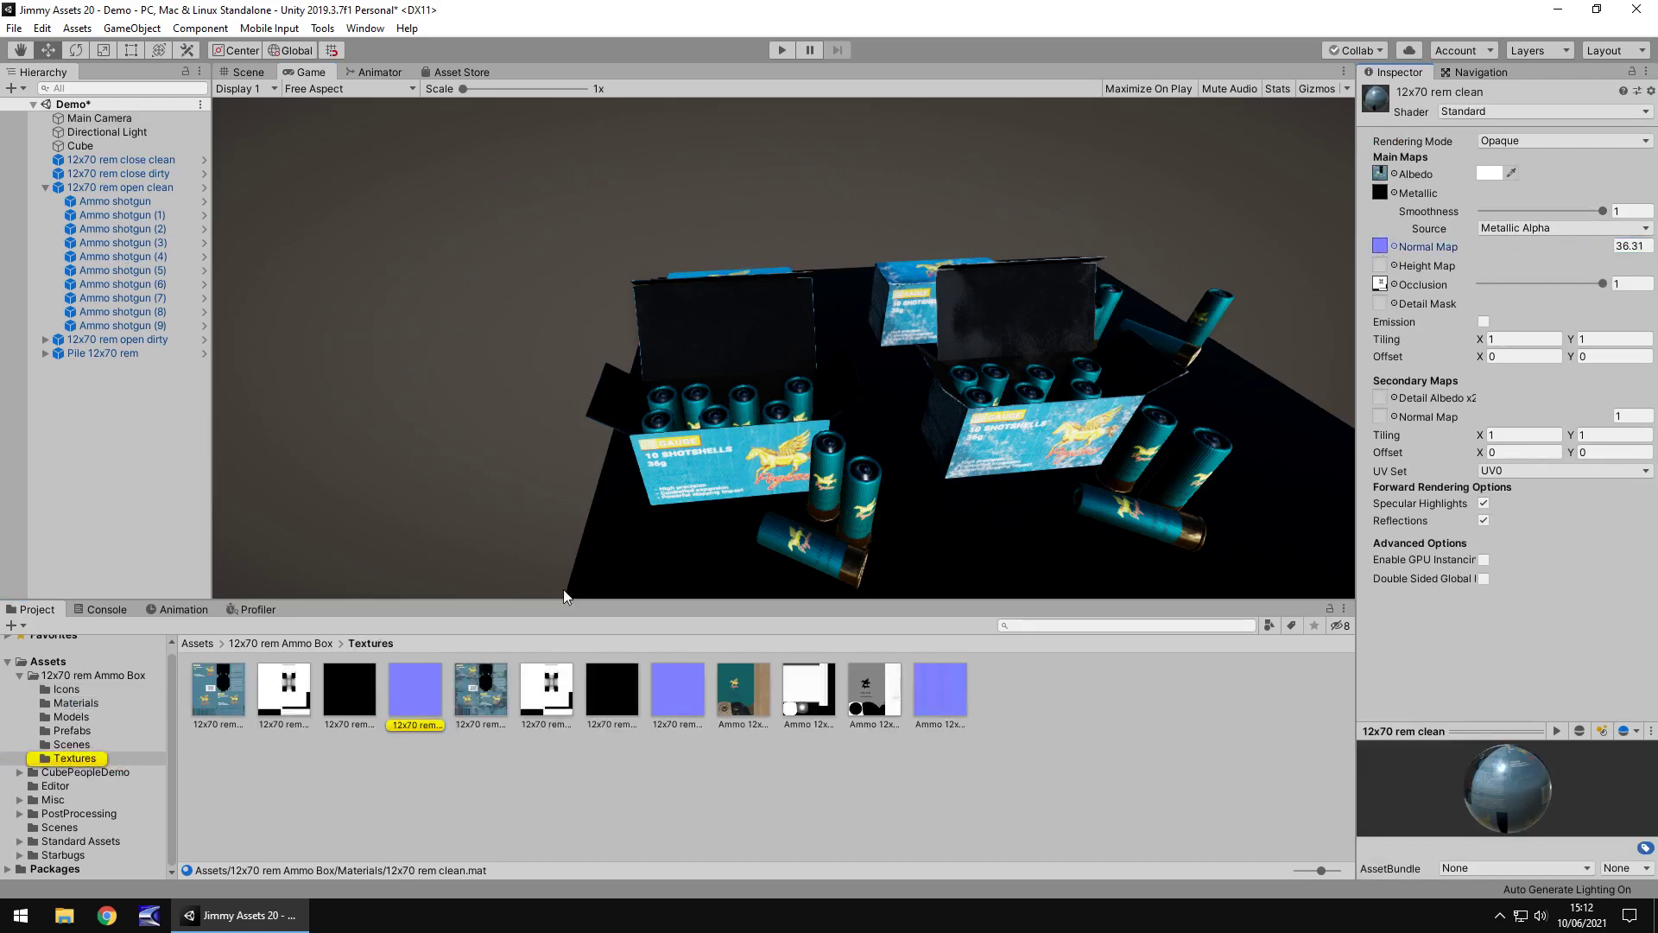
{"action": "left_click", "coordinate": [407, 702]}
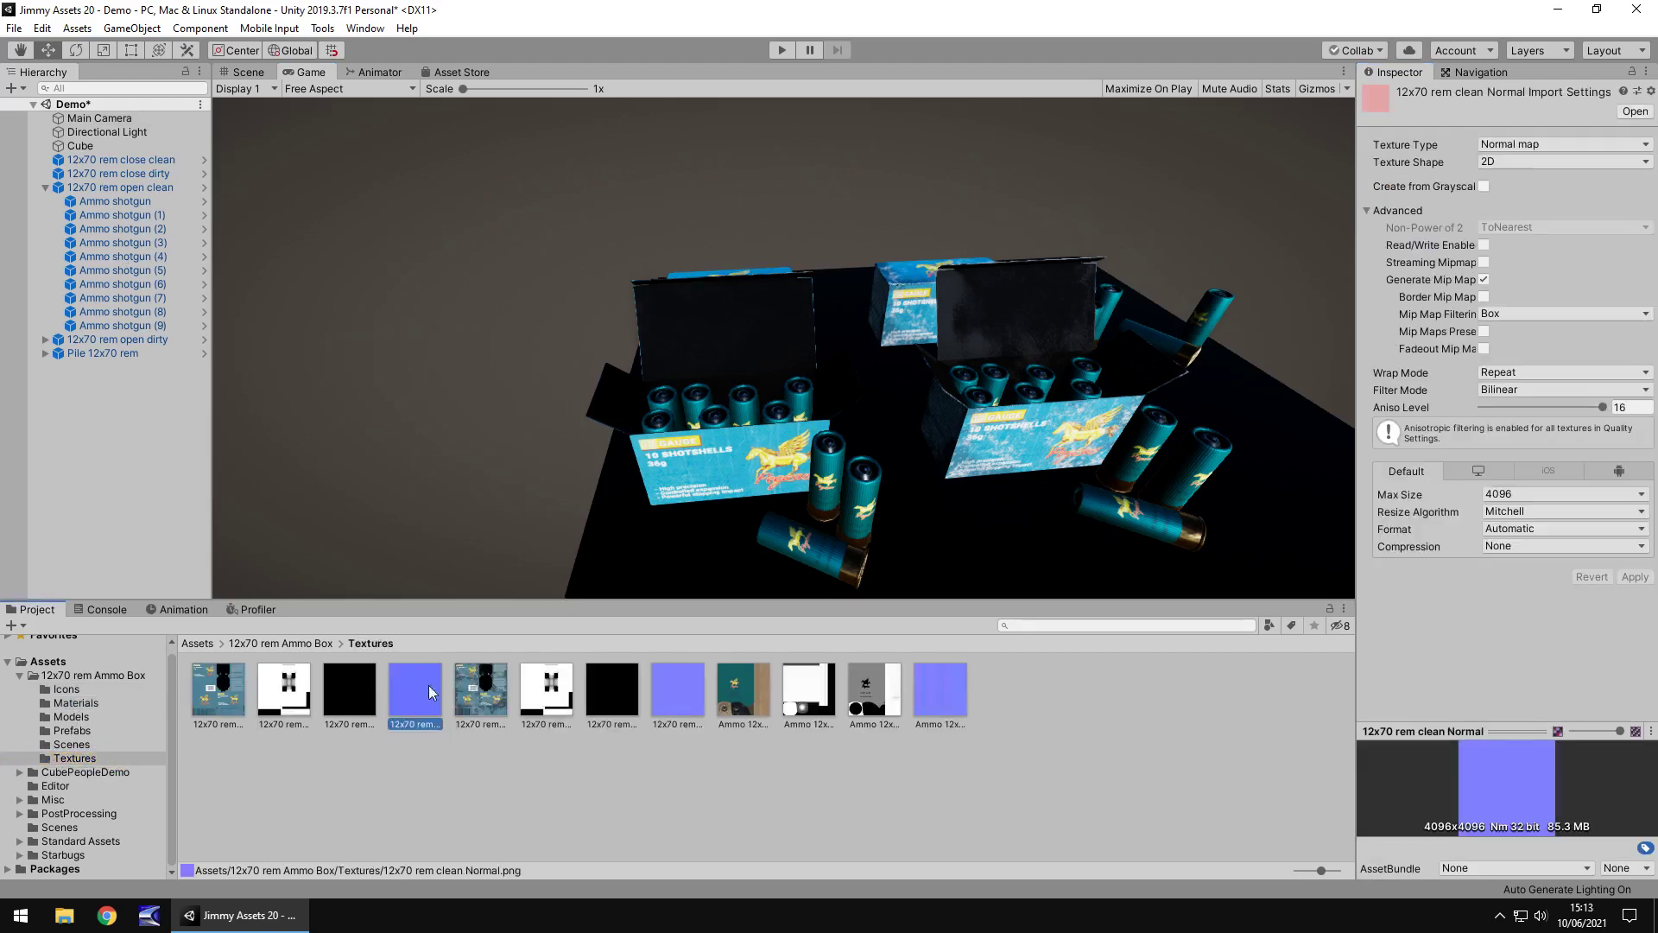
{"action": "left_click", "coordinate": [1484, 186]}
{"action": "left_click", "coordinate": [1635, 610]}
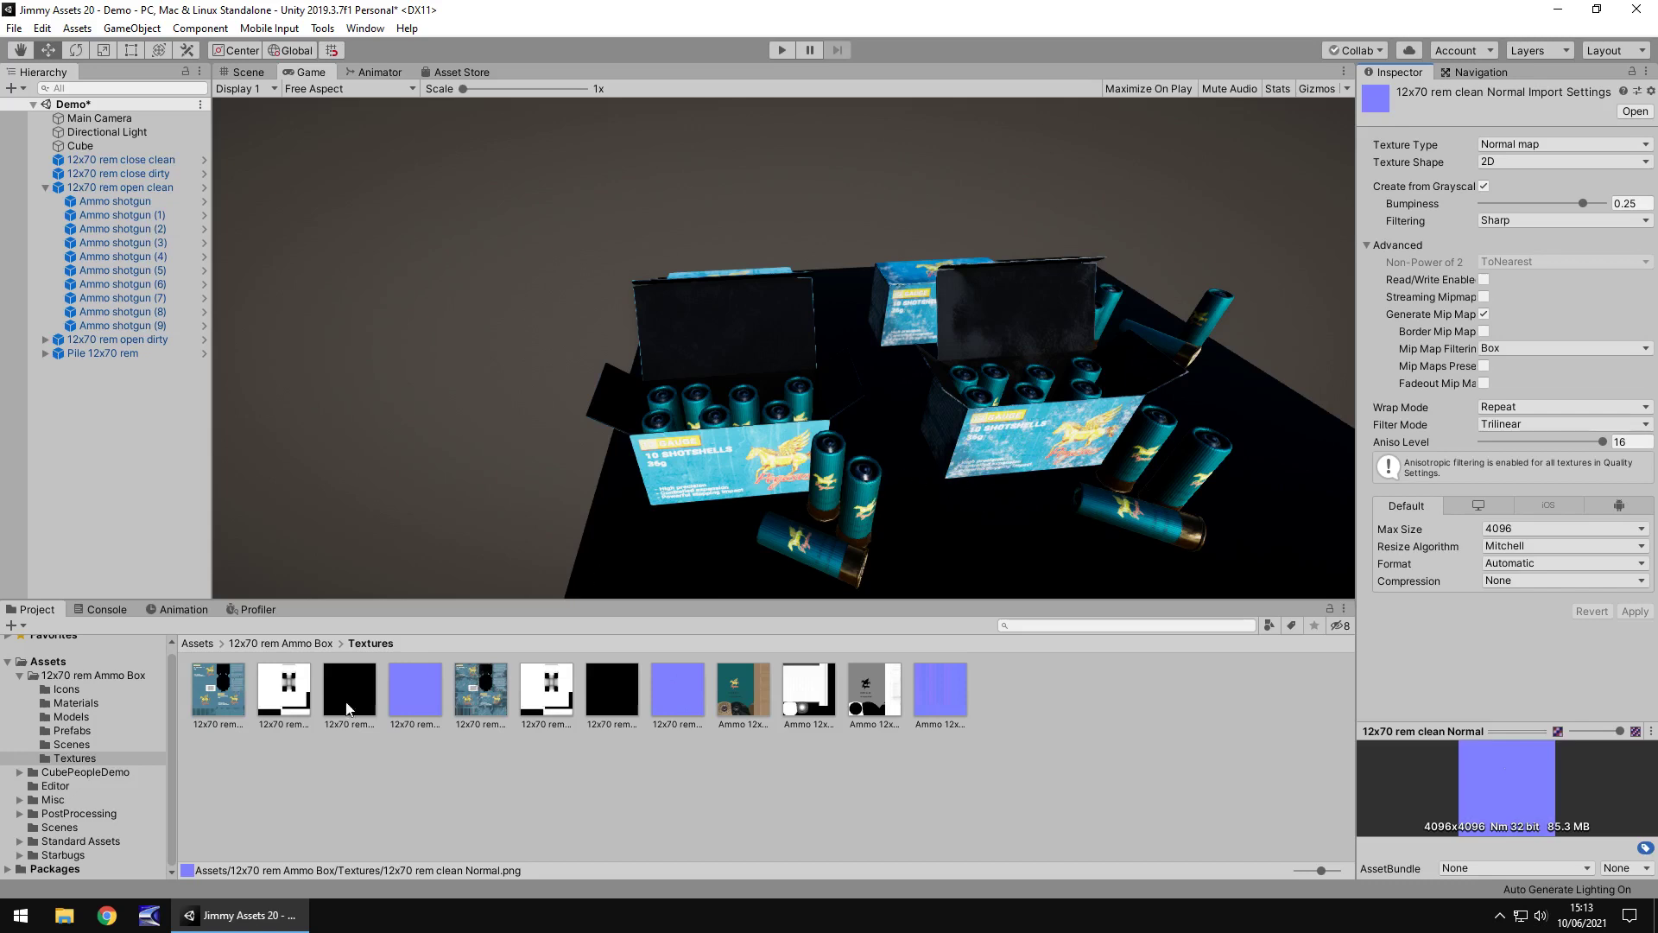
{"action": "left_click", "coordinate": [73, 703]}
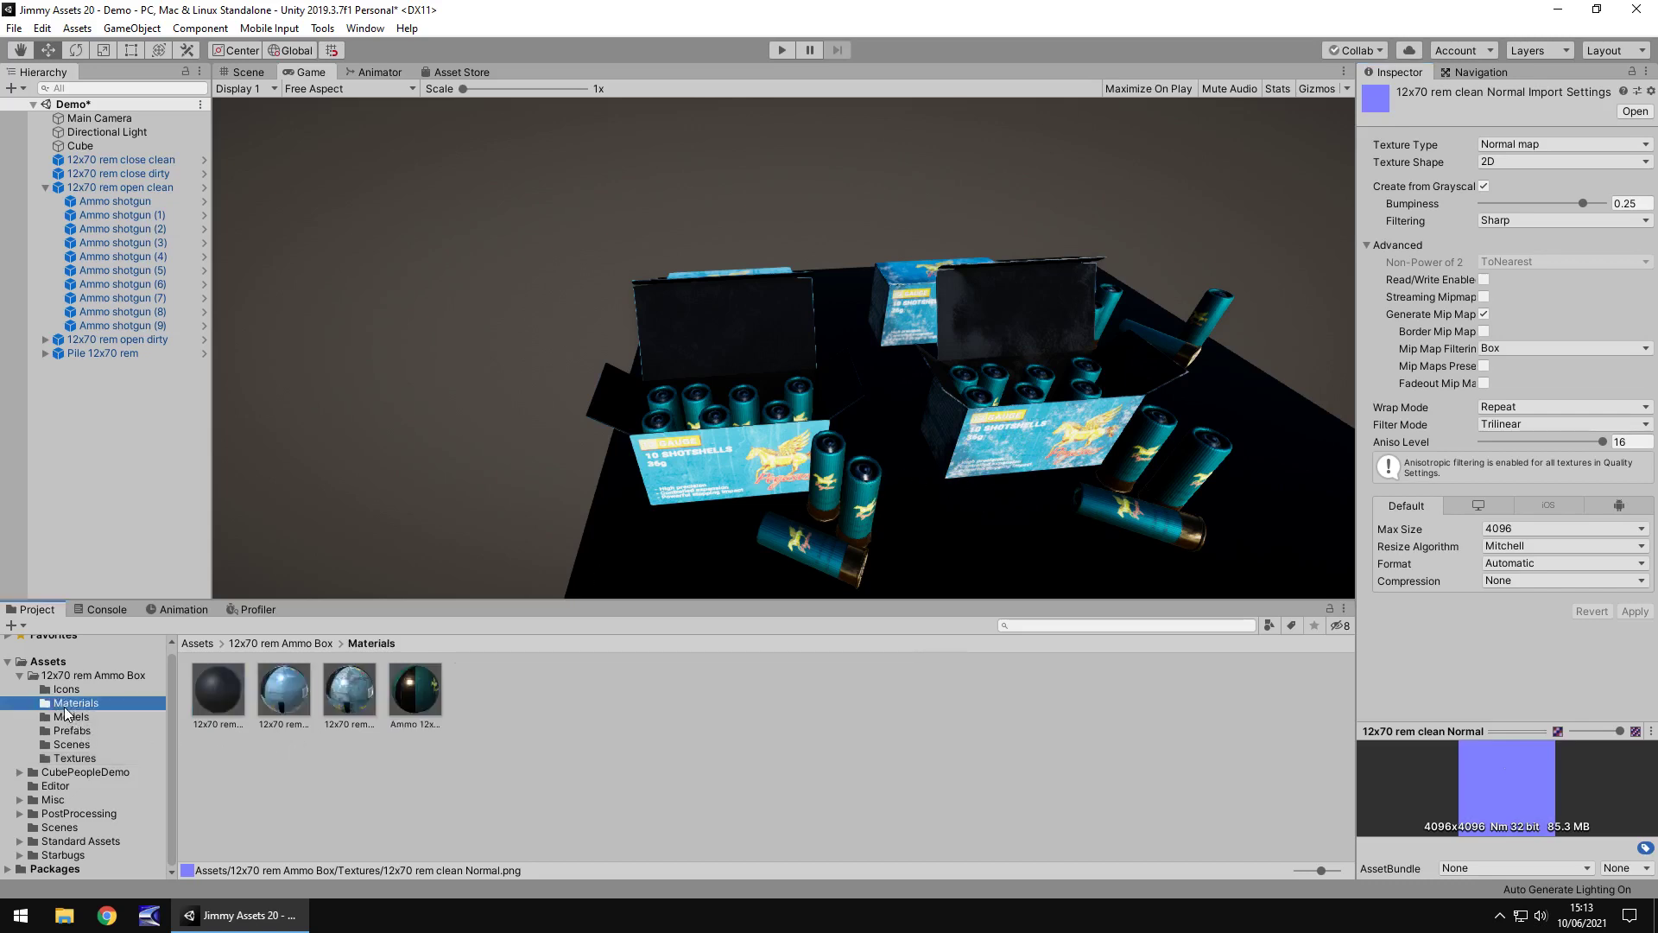
Set the Ammo 12x70 rem shell material's normal map strength to 15.58.
{"action": "left_click", "coordinate": [413, 700]}
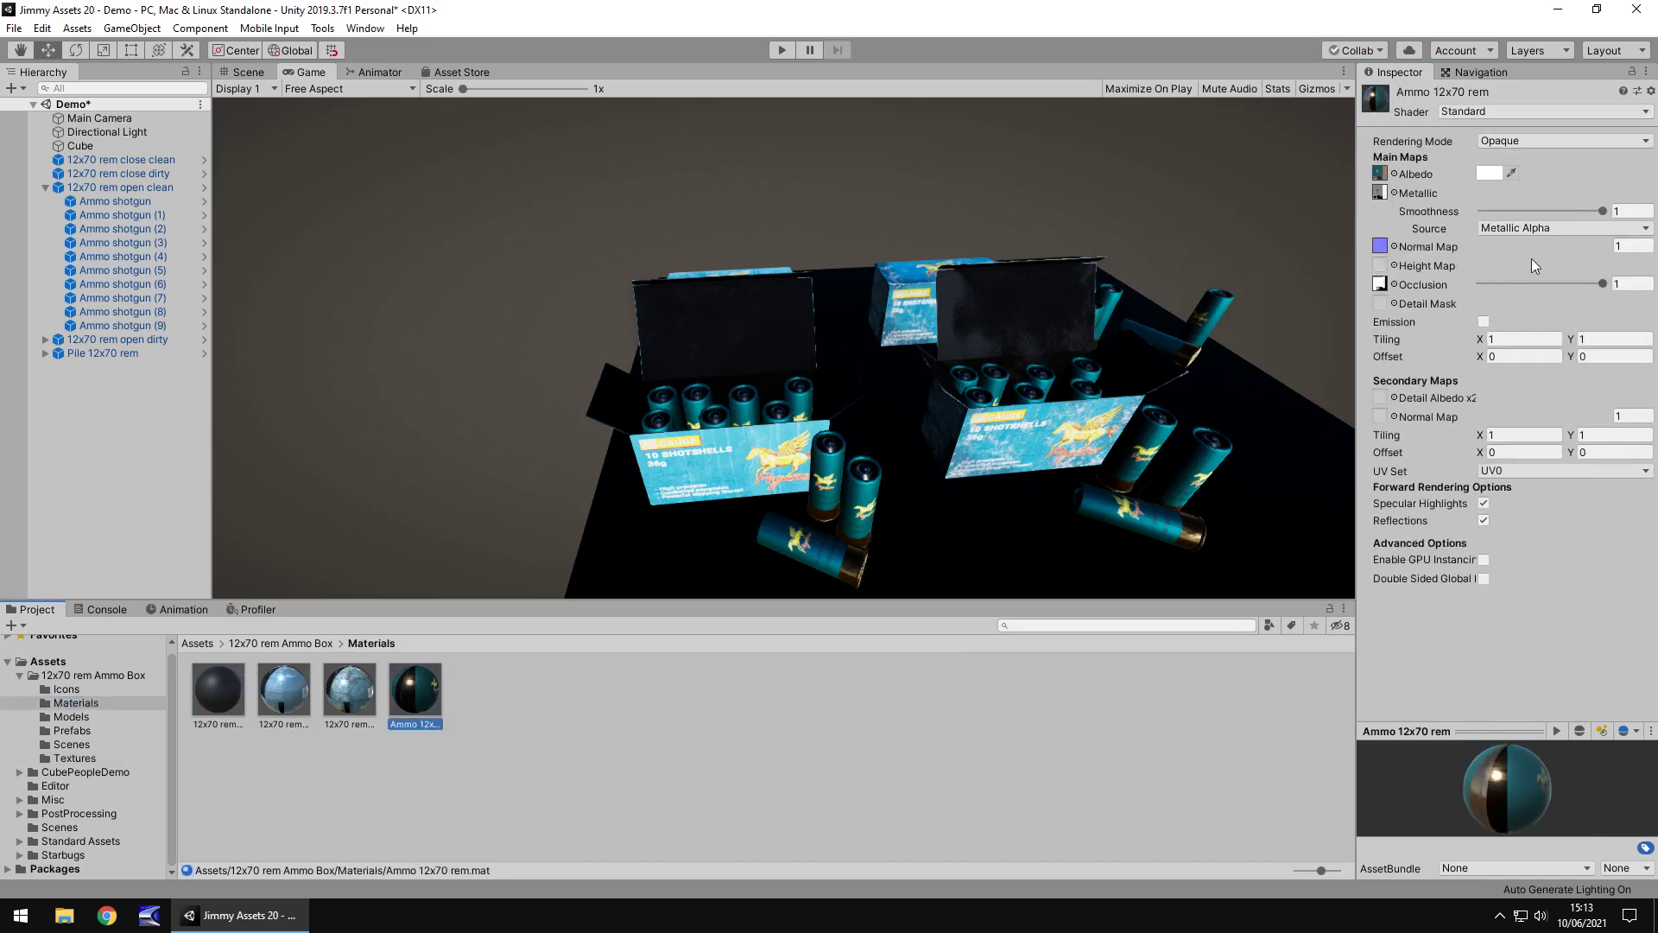
{"action": "left_click_drag", "start_coordinate": [1501, 249], "coordinate": [281, 221]}
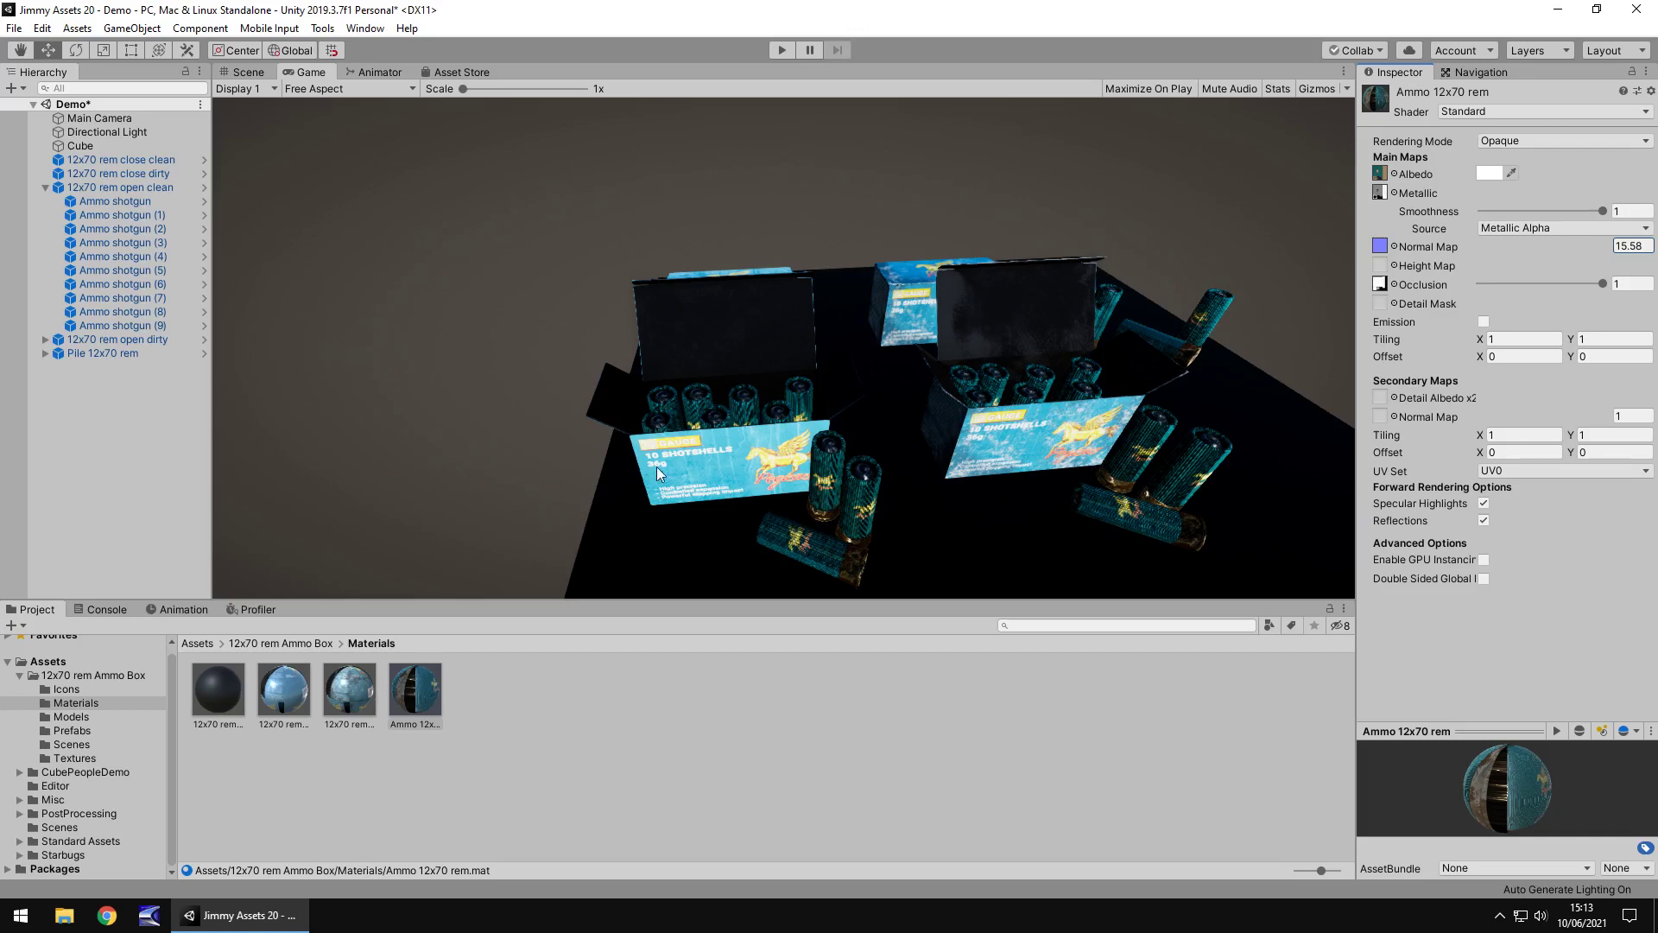
{"action": "scroll", "coordinate": [661, 449], "scroll_direction": "up", "scroll_amount": 5}
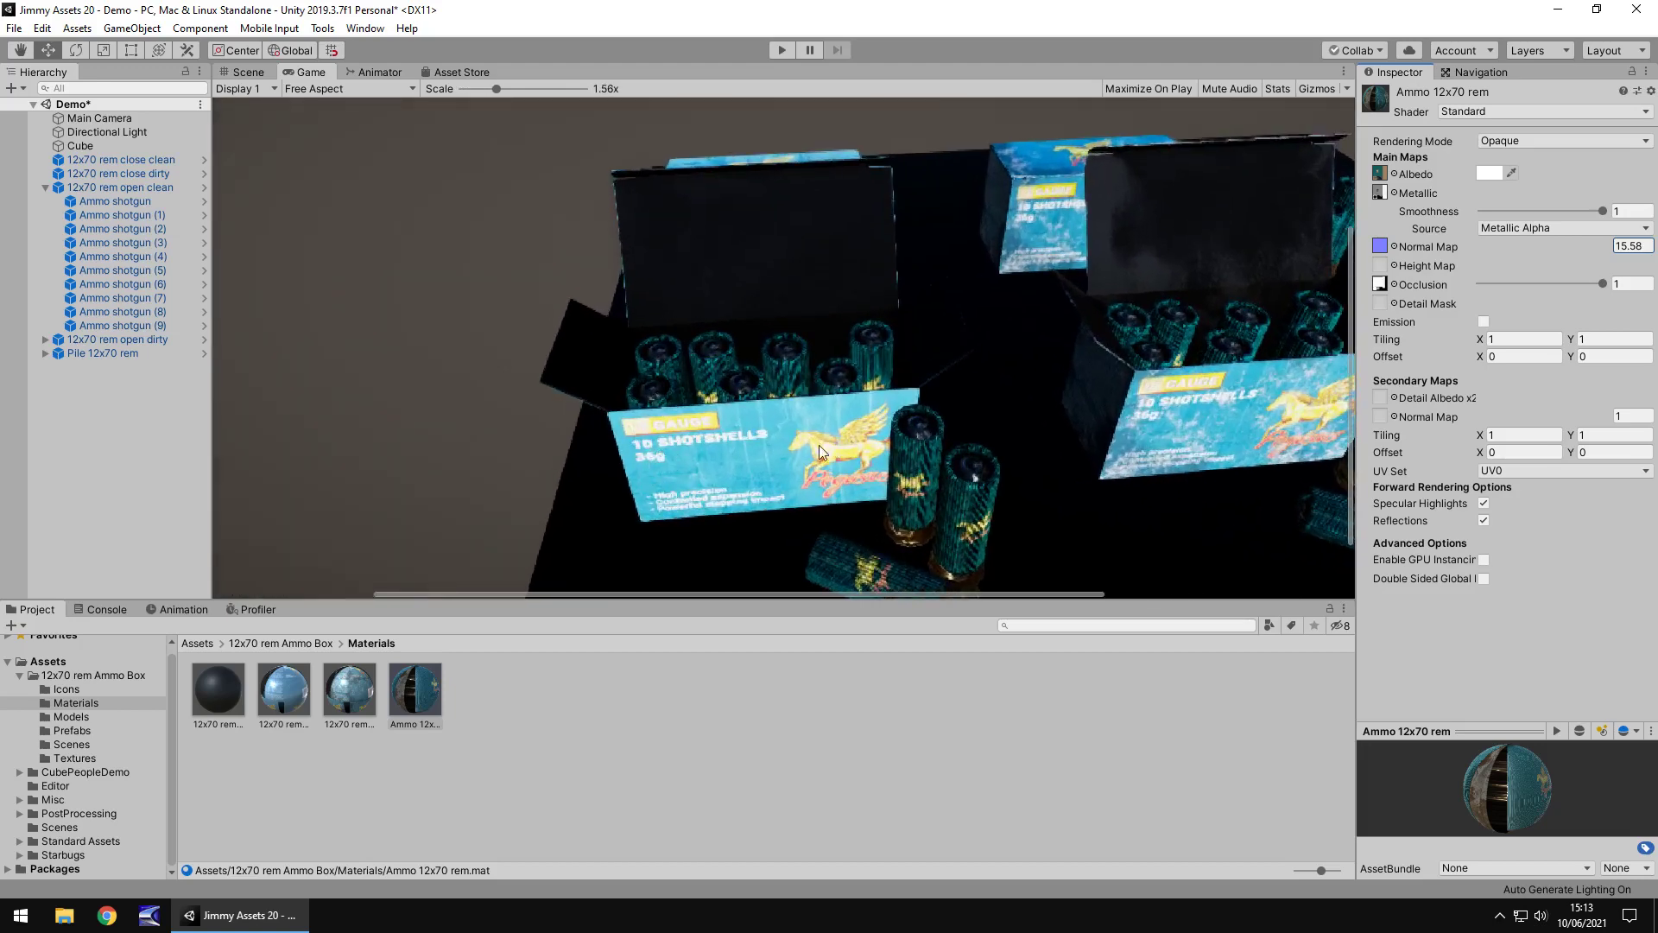
{"action": "scroll", "coordinate": [790, 437], "scroll_direction": "down", "scroll_amount": 5}
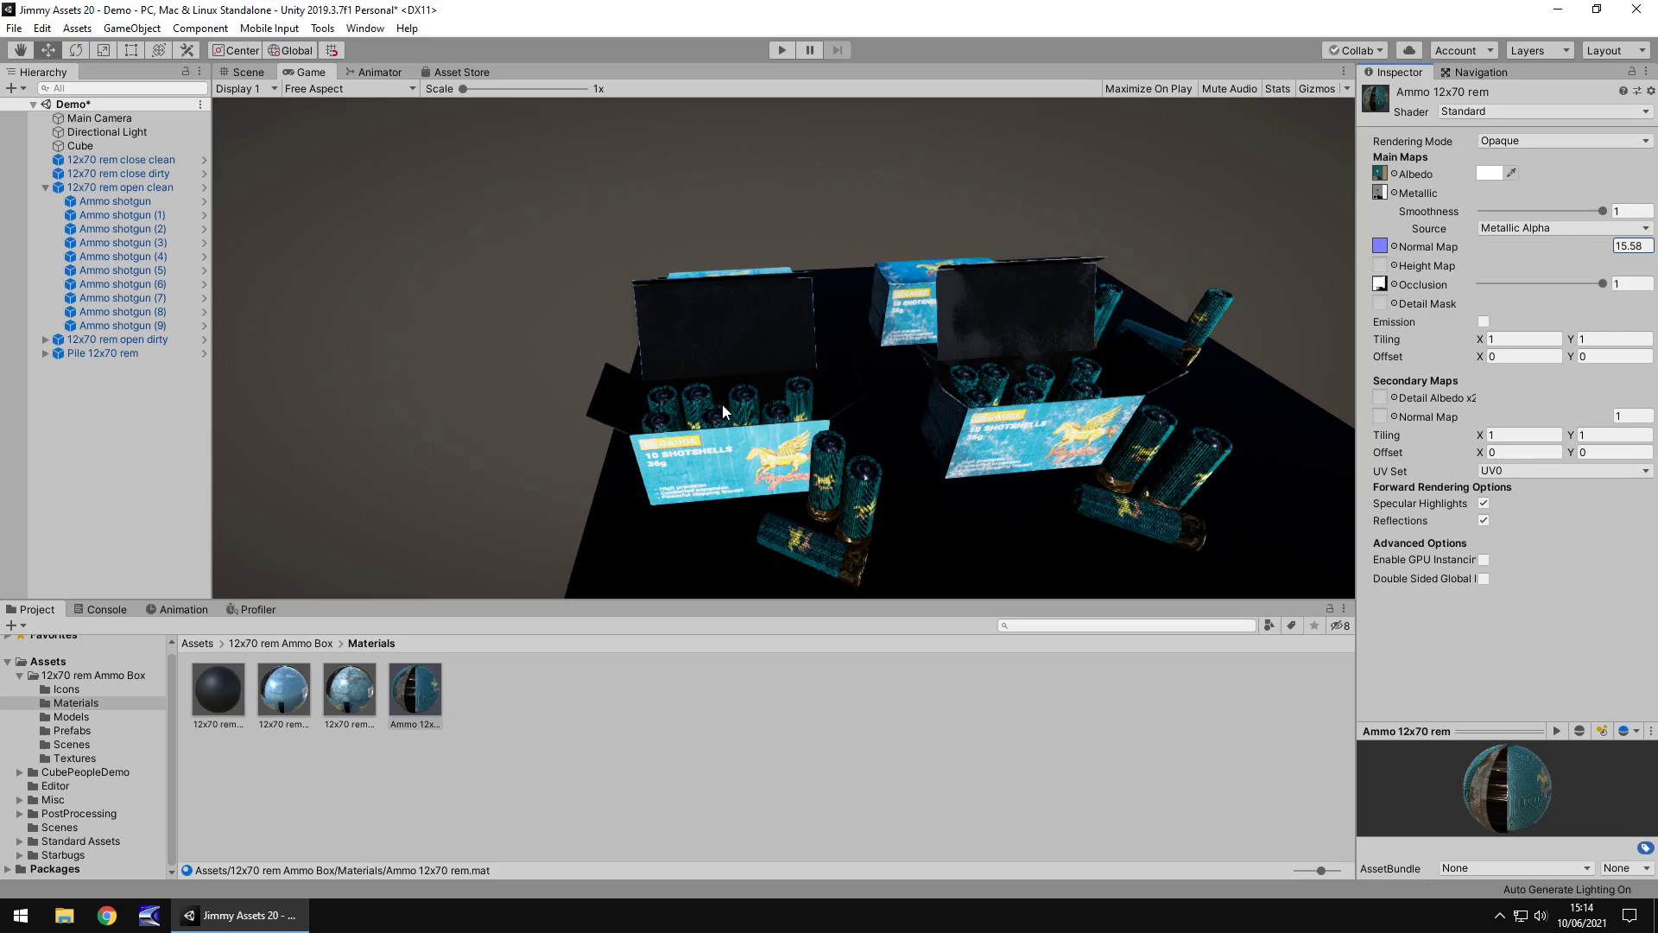
Browse the Project folders to Icons, view the Ammo Box Asset Store page, then return to Scene.
{"action": "left_click", "coordinate": [244, 69]}
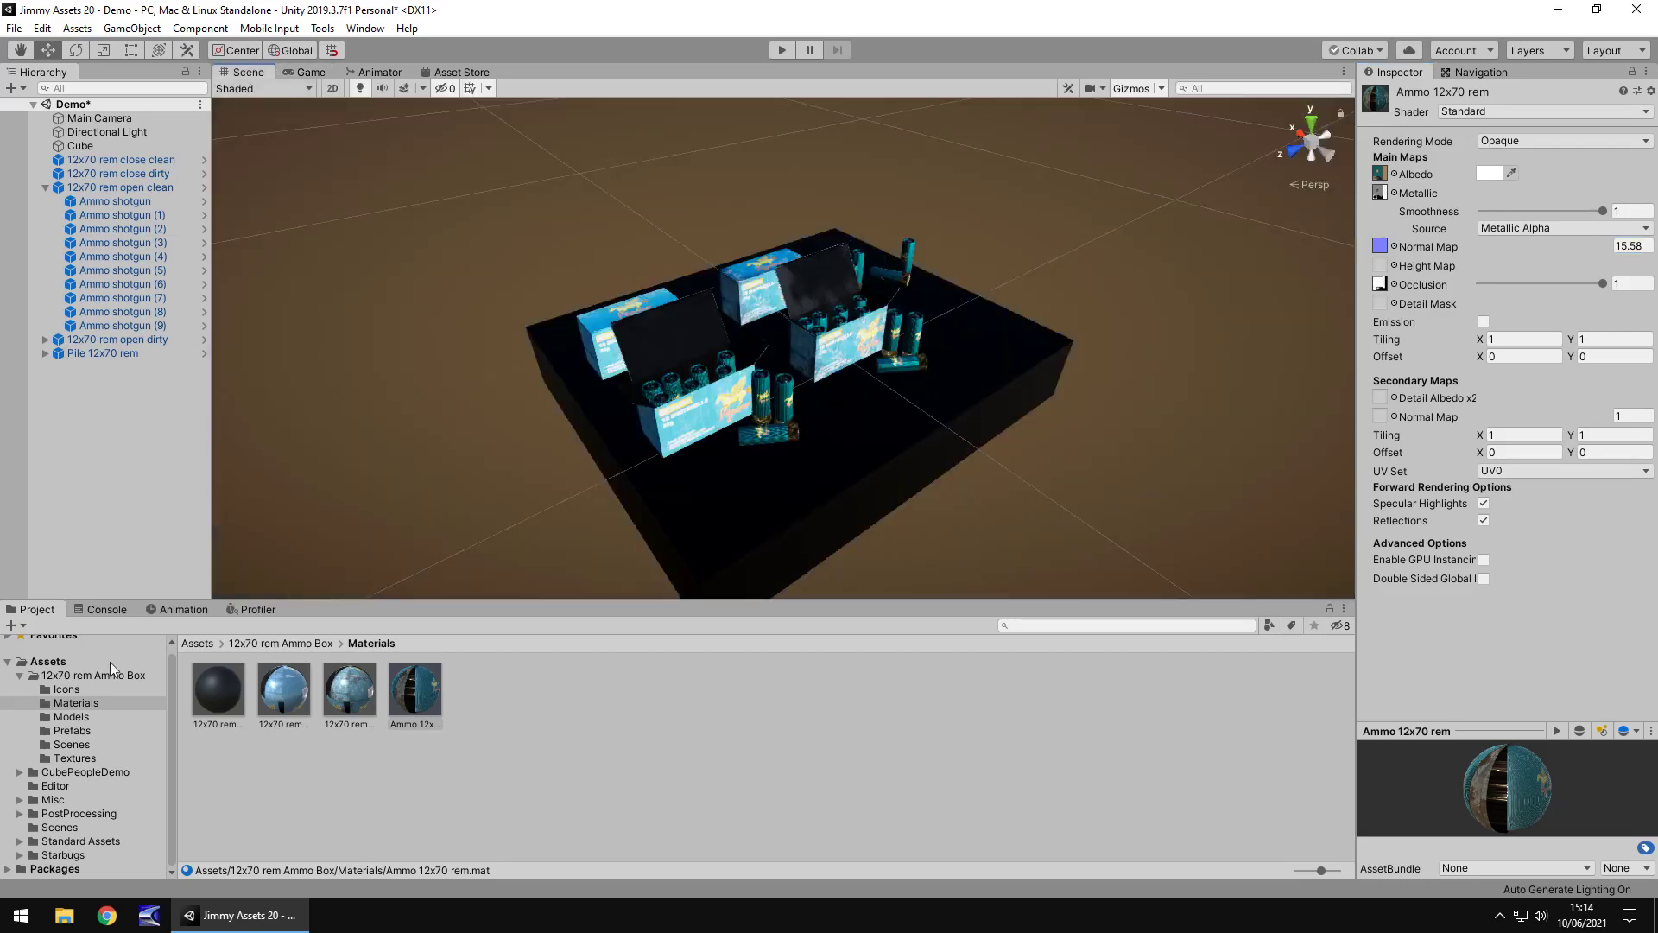
{"action": "left_click", "coordinate": [82, 717]}
{"action": "left_click", "coordinate": [77, 731]}
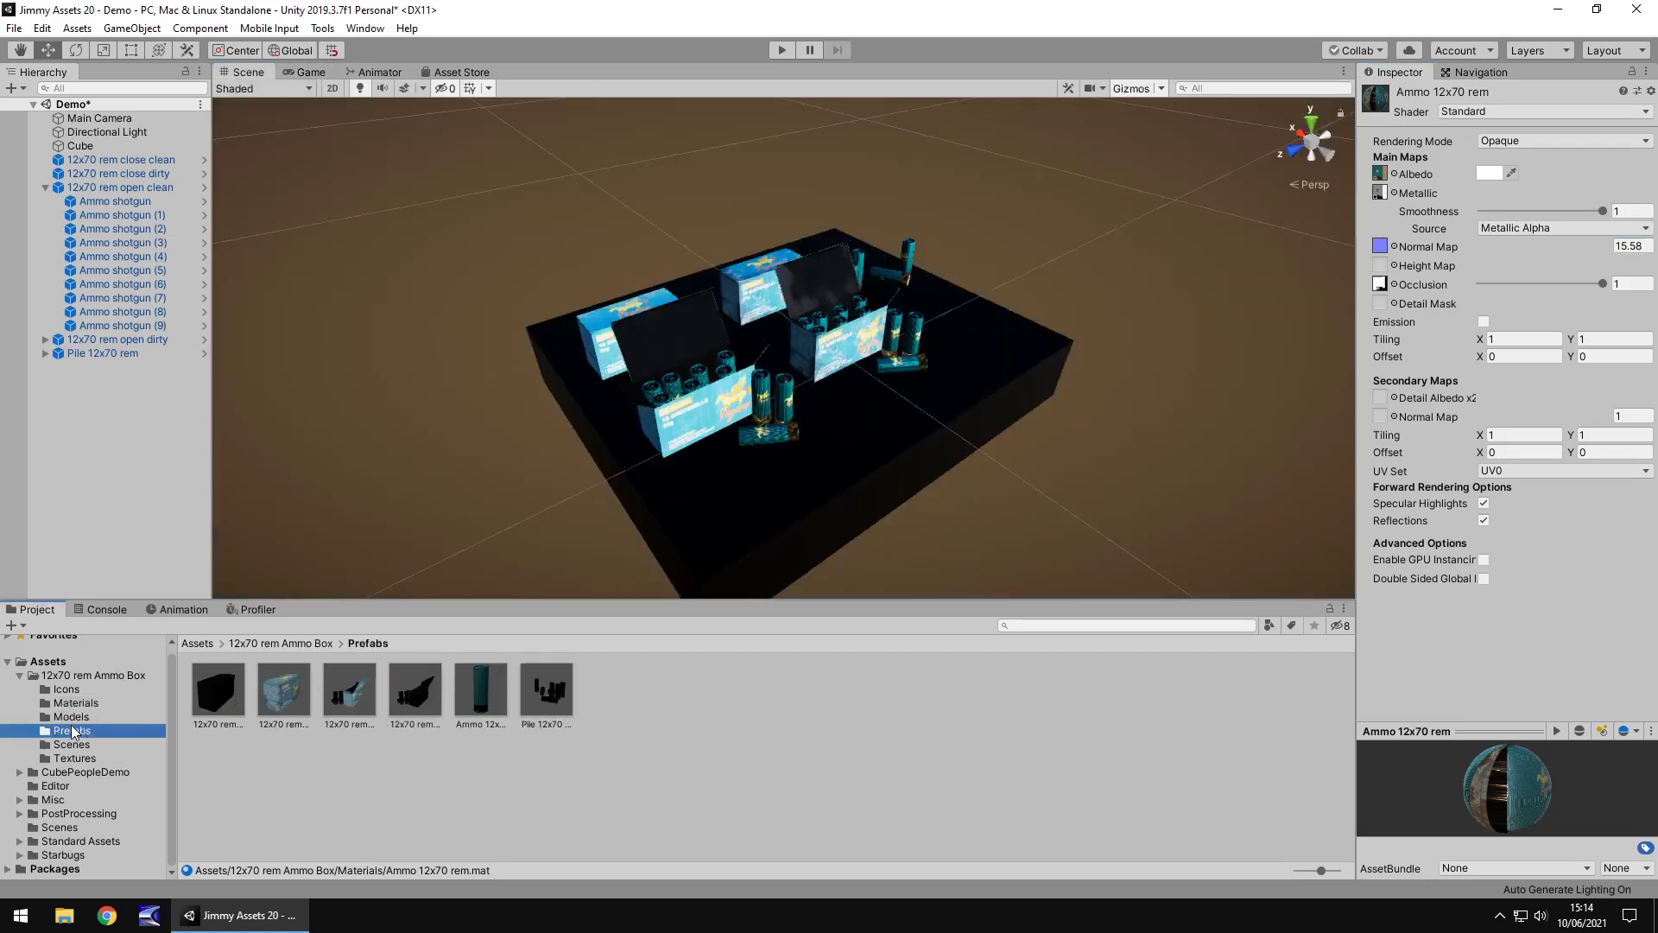
{"action": "left_click", "coordinate": [74, 745]}
{"action": "left_click", "coordinate": [74, 758]}
{"action": "left_click", "coordinate": [67, 690]}
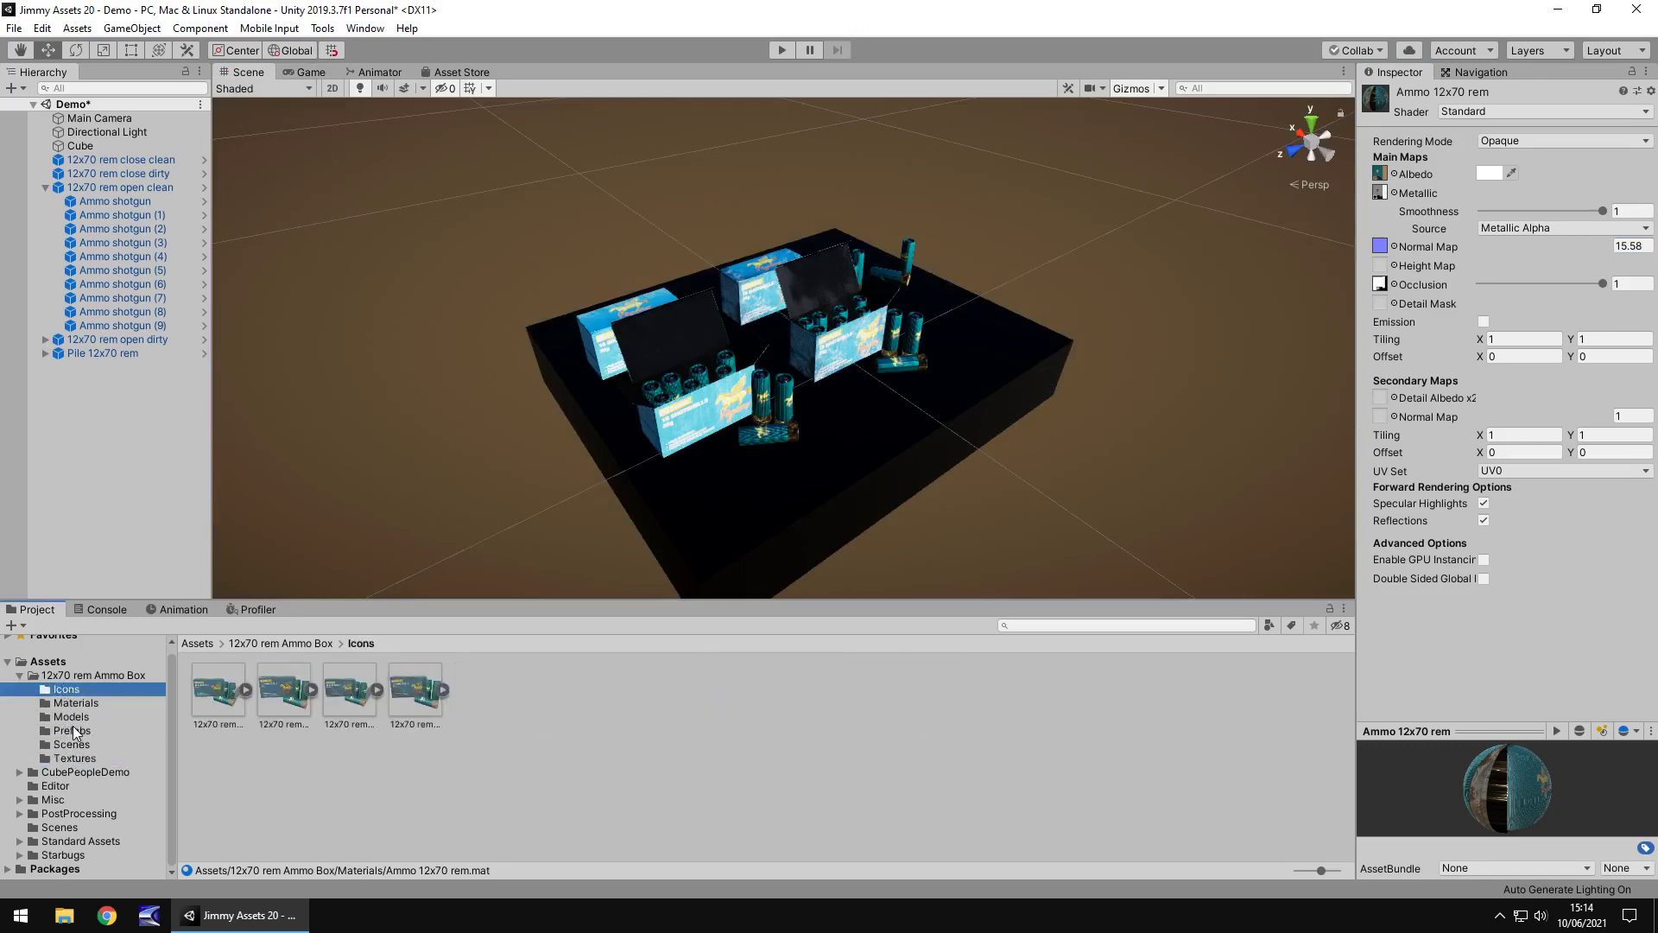
{"action": "left_click", "coordinate": [462, 71]}
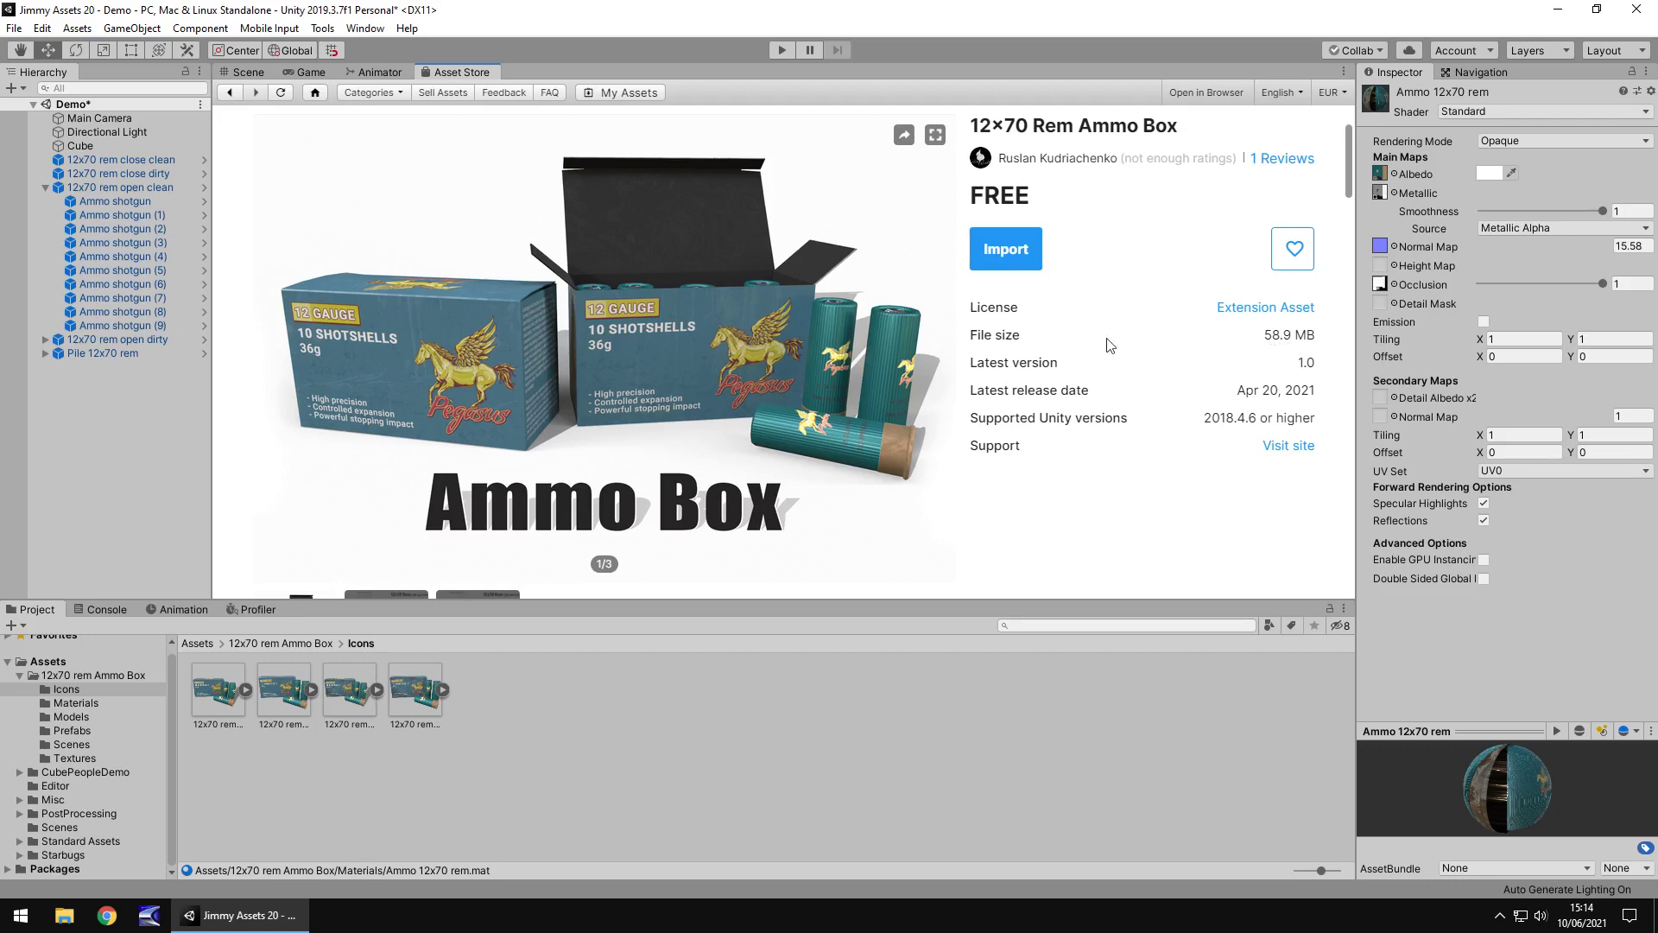
{"action": "left_click", "coordinate": [250, 72]}
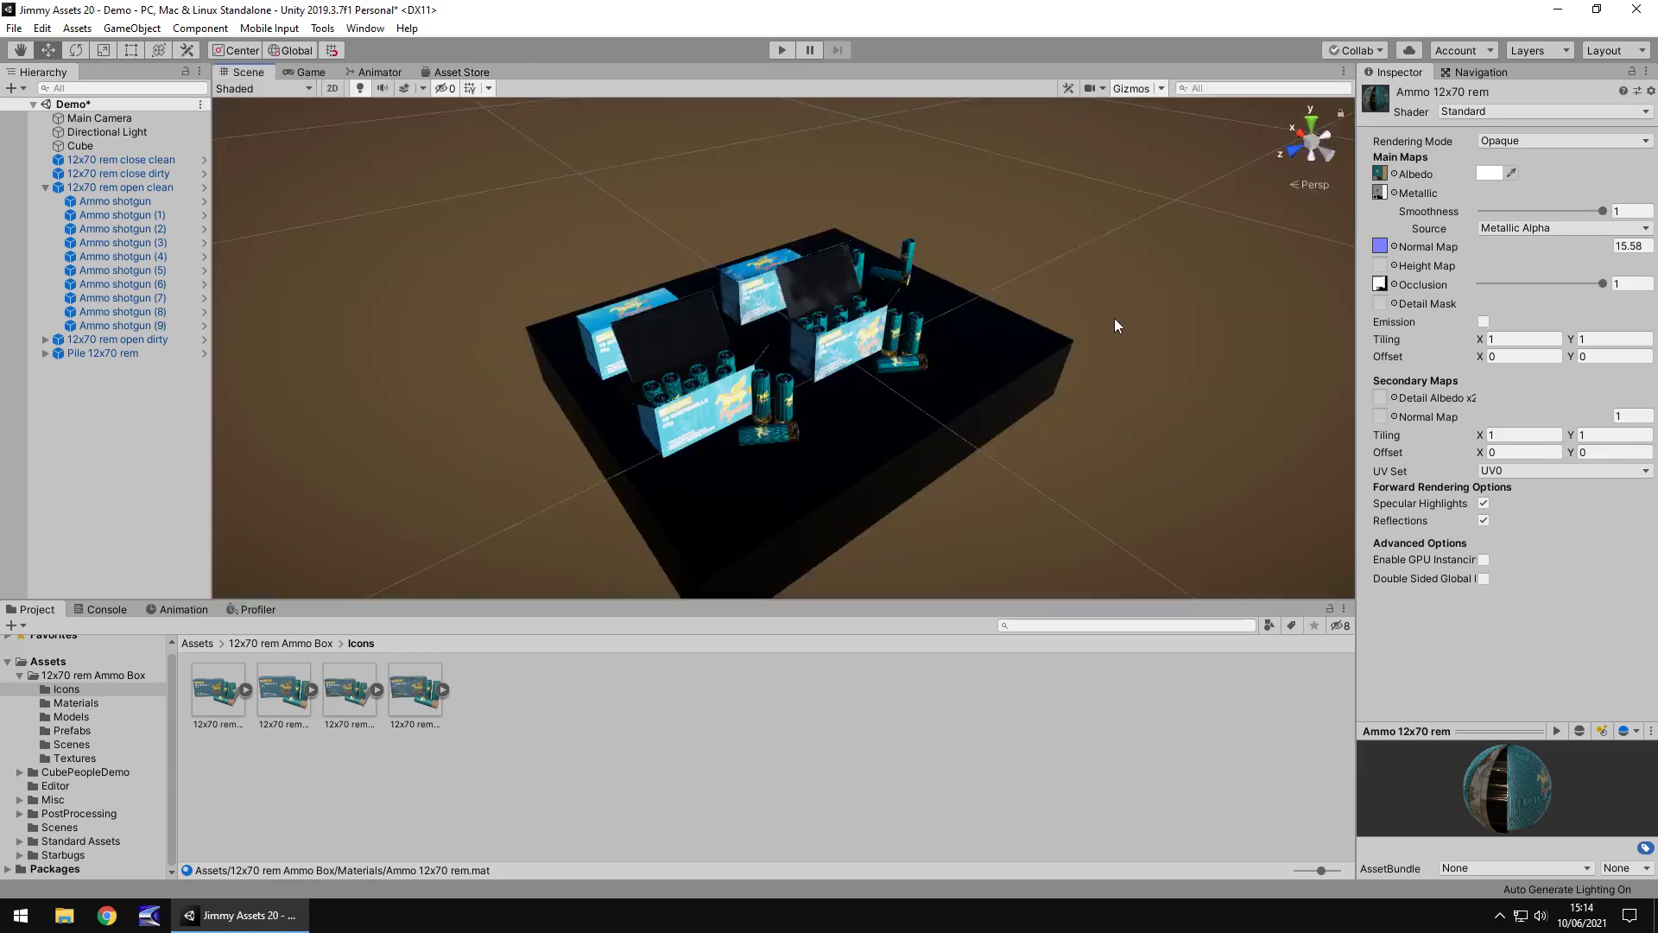
{"action": "scroll", "coordinate": [1098, 319], "scroll_direction": "up", "scroll_amount": 10}
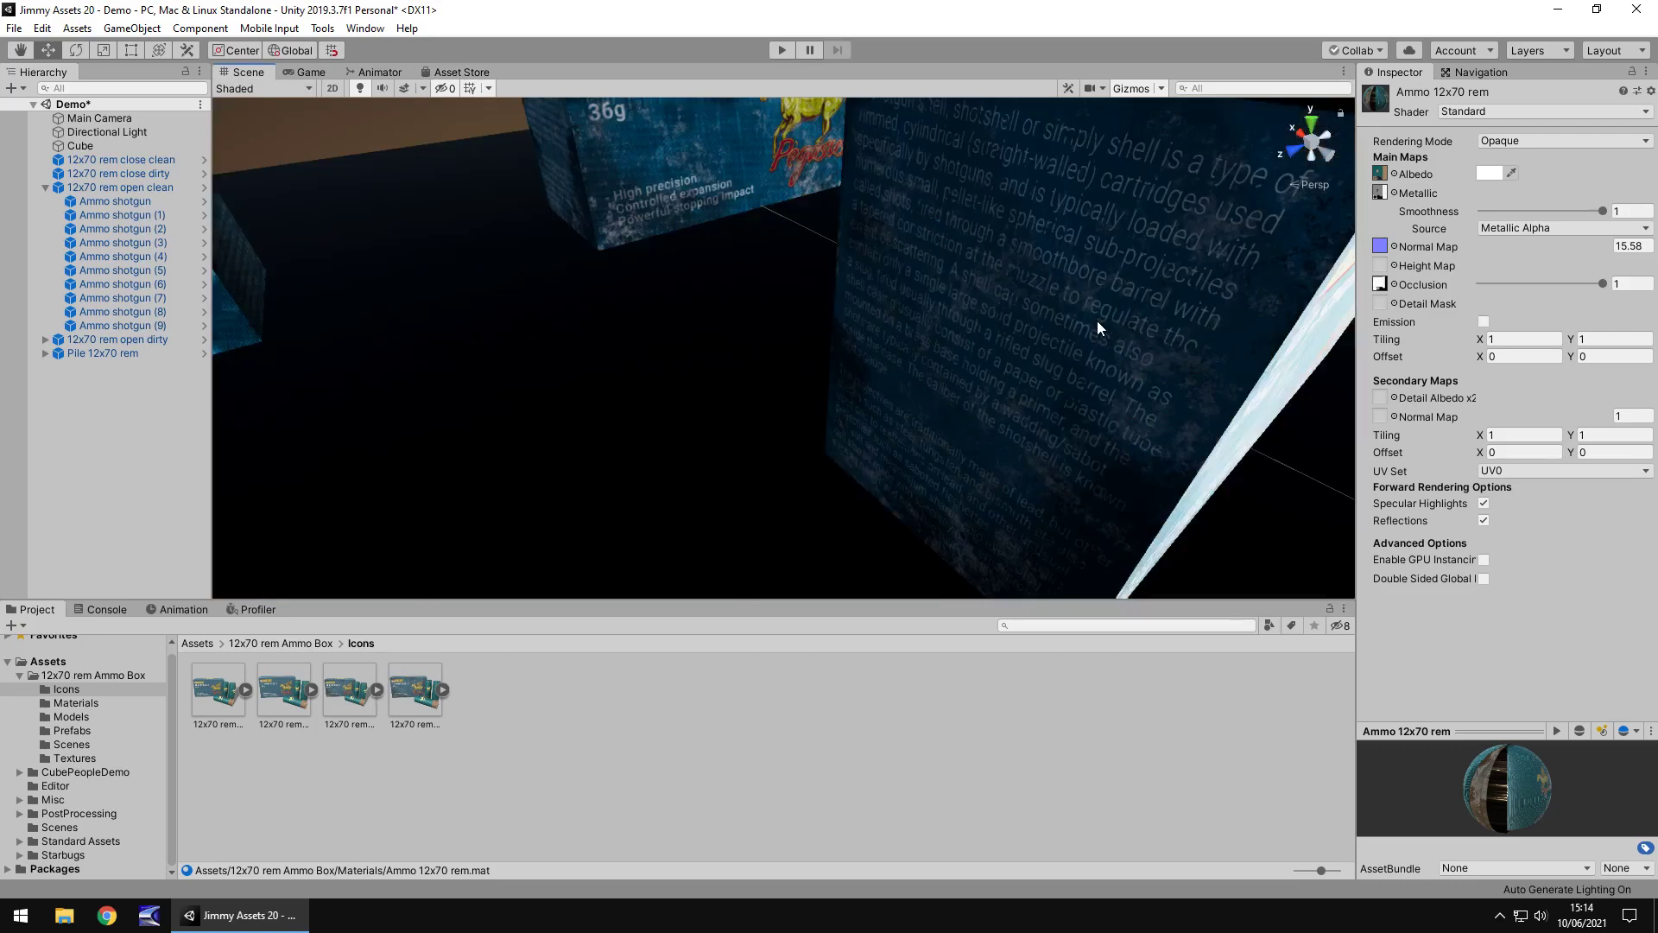
{"action": "left_click_drag", "start_coordinate": [976, 340], "coordinate": [1097, 278], "text": "alt"}
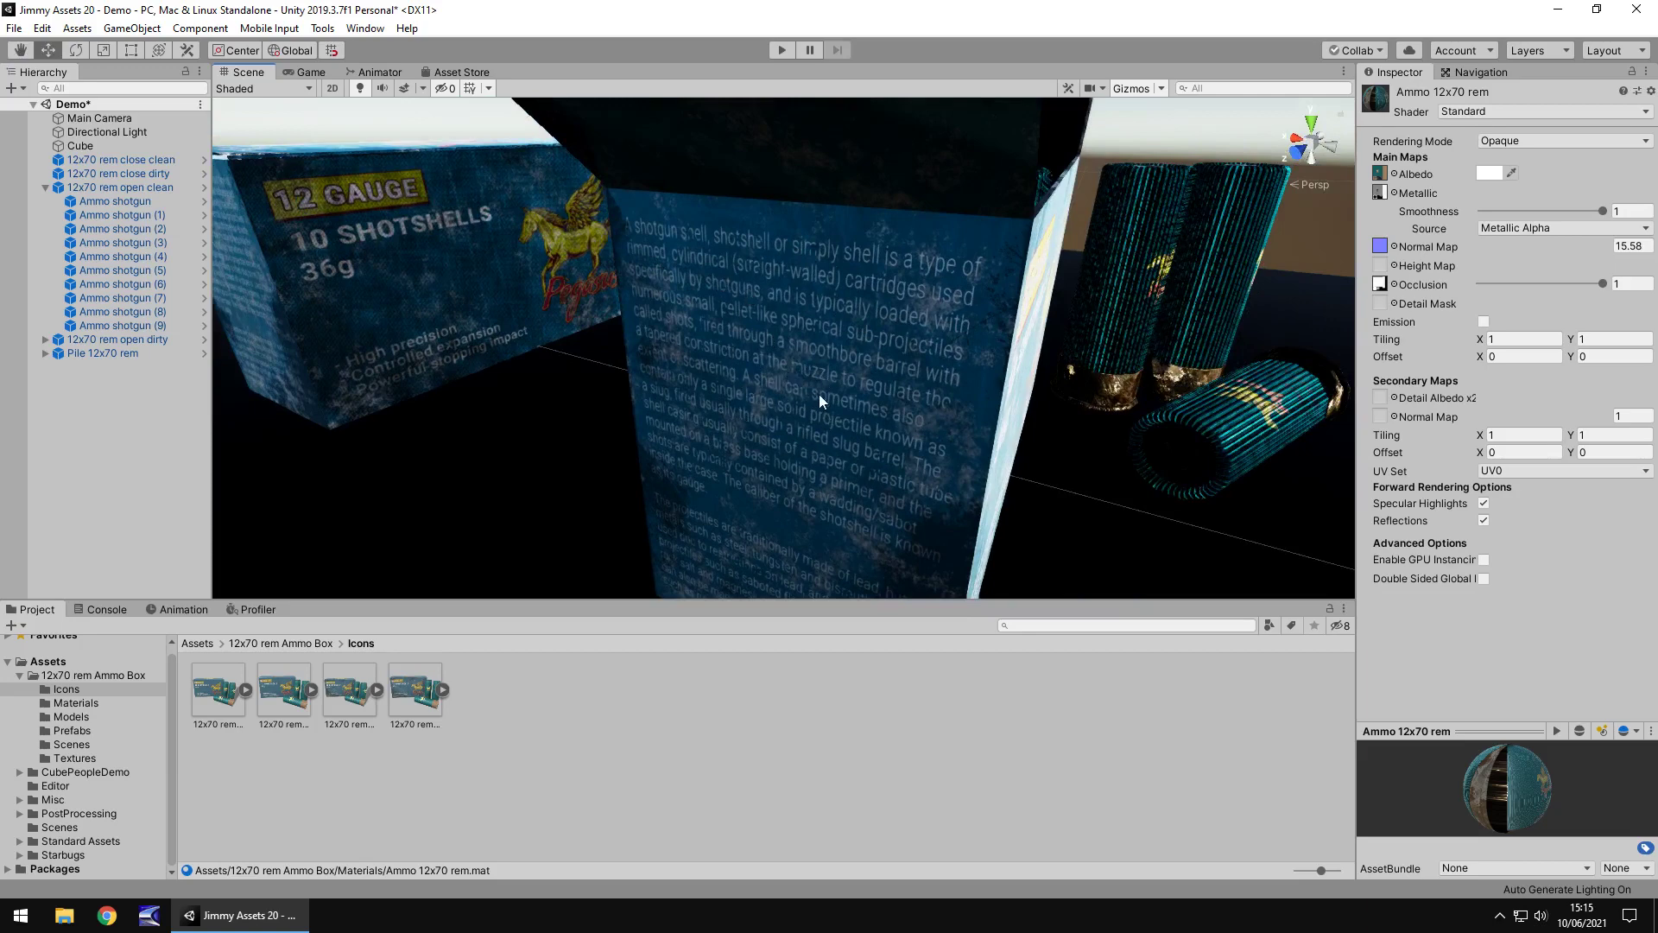
{"action": "scroll", "coordinate": [871, 355], "scroll_direction": "down", "scroll_amount": 10}
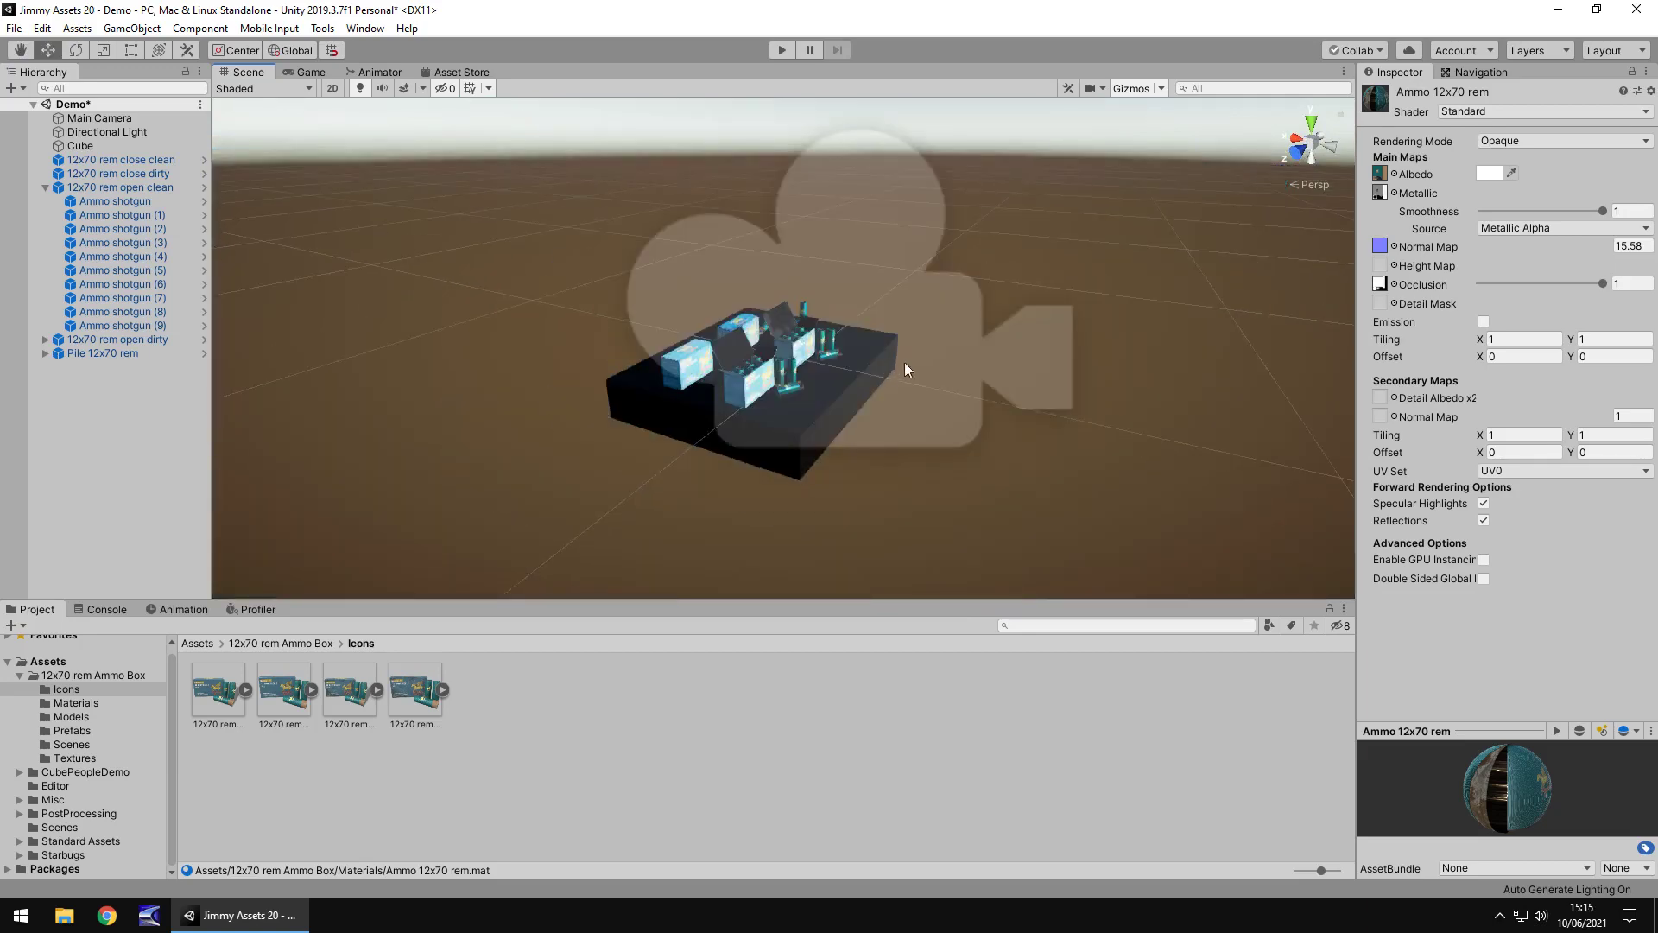
{"action": "left_click_drag", "start_coordinate": [1092, 307], "coordinate": [985, 226], "text": "alt"}
{"action": "middle_click_drag", "start_coordinate": [985, 227], "coordinate": [926, 280]}
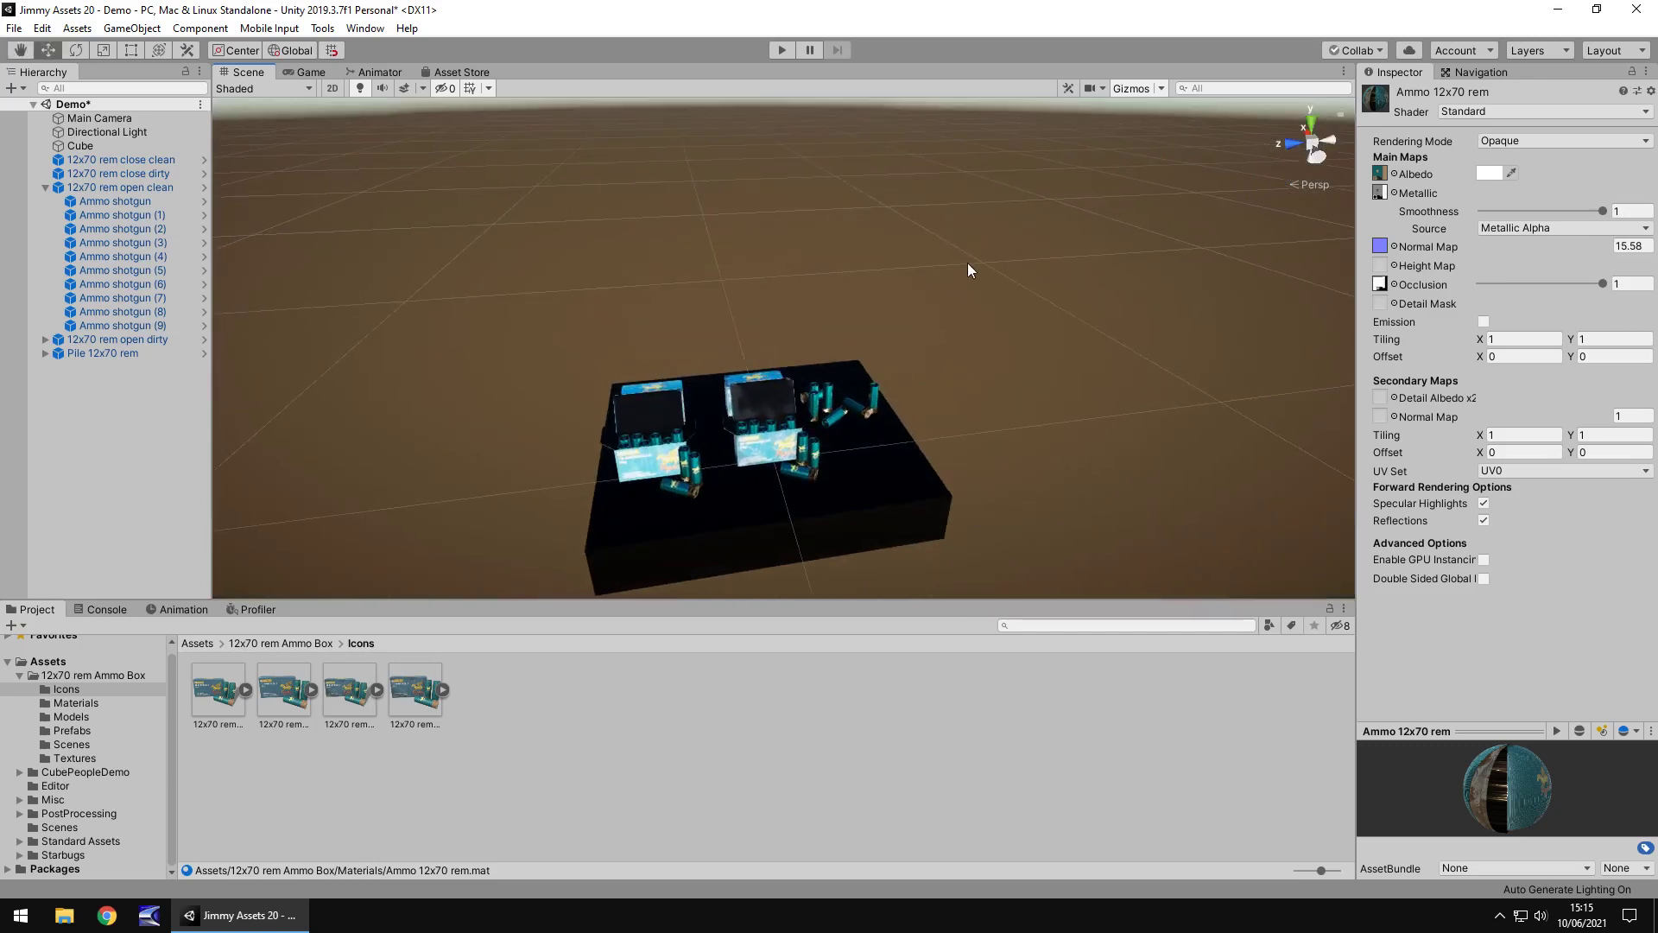